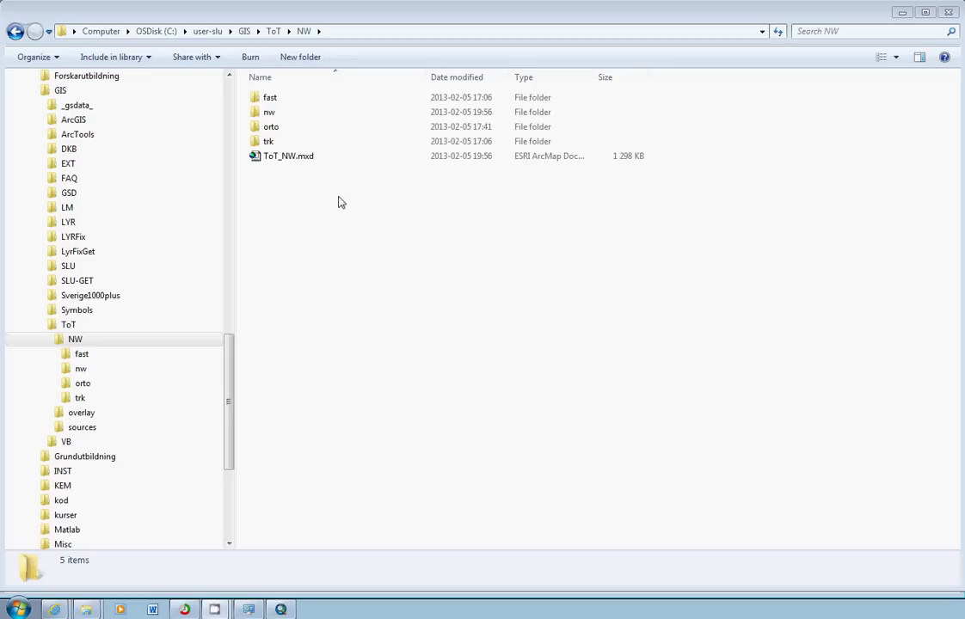
# - Open the fast folder in Explorer, then switch to the untitled ArcMap session
pyautogui.doubleClick(271, 98)
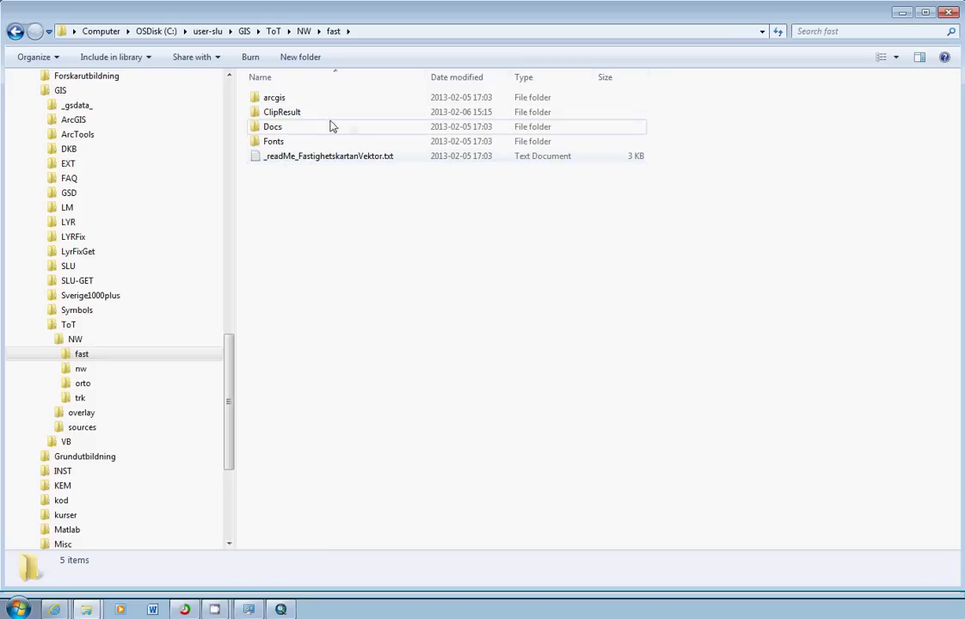
pyautogui.moveTo(301, 117)
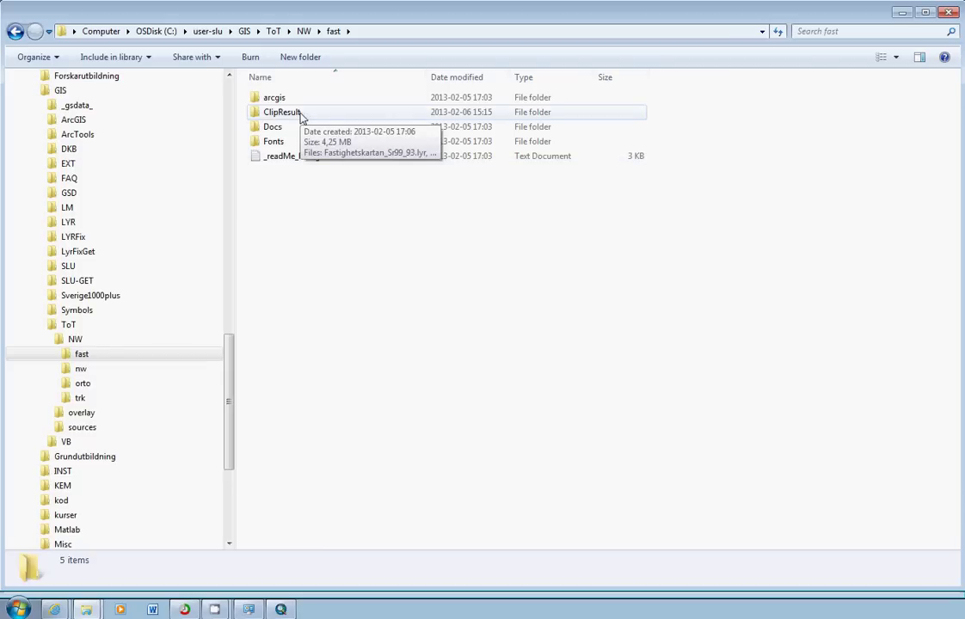
pyautogui.hotkey('alt', 'Tab')
pyautogui.press('Tab')
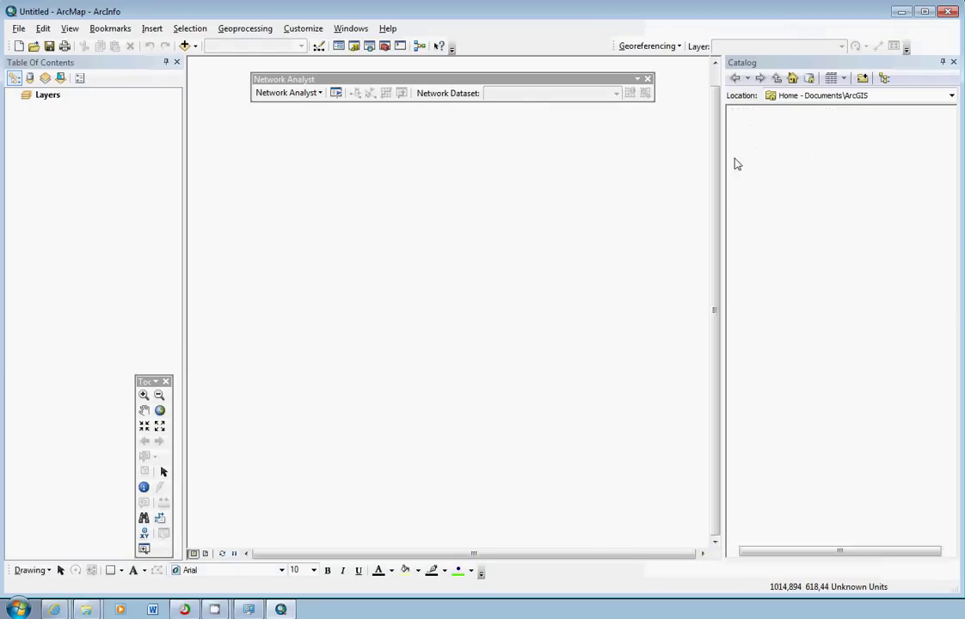
# - Expand the Catalog tree ToT > NW > fast > ClipResult to list its files
pyautogui.click(748, 242)
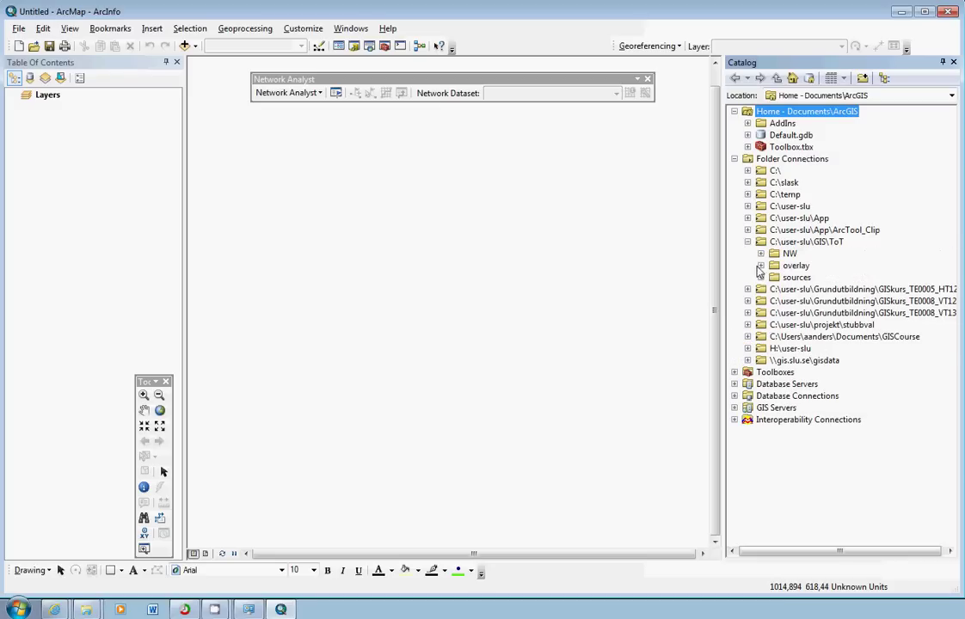
pyautogui.click(760, 254)
pyautogui.click(774, 265)
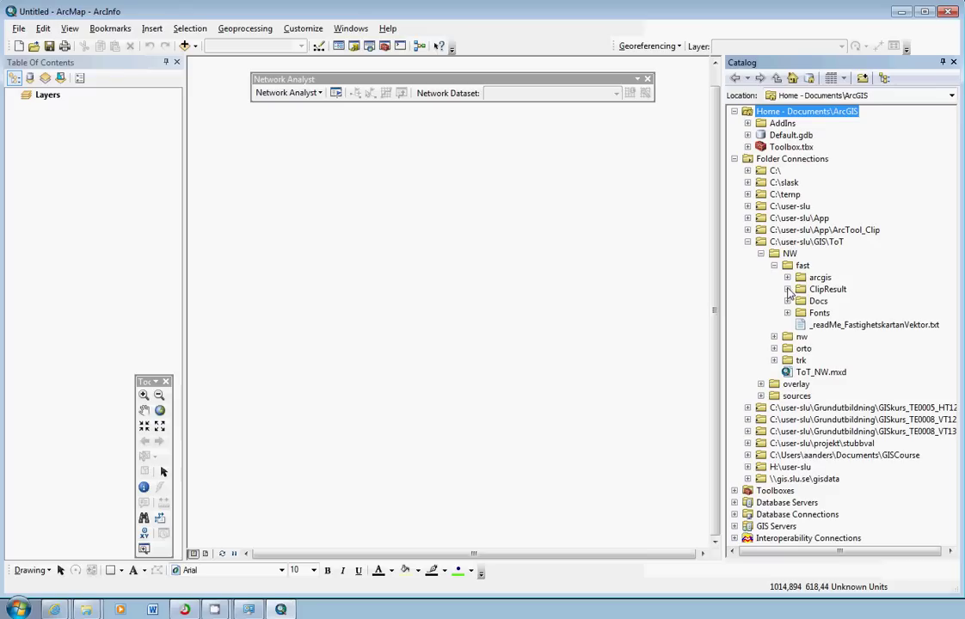
pyautogui.click(787, 290)
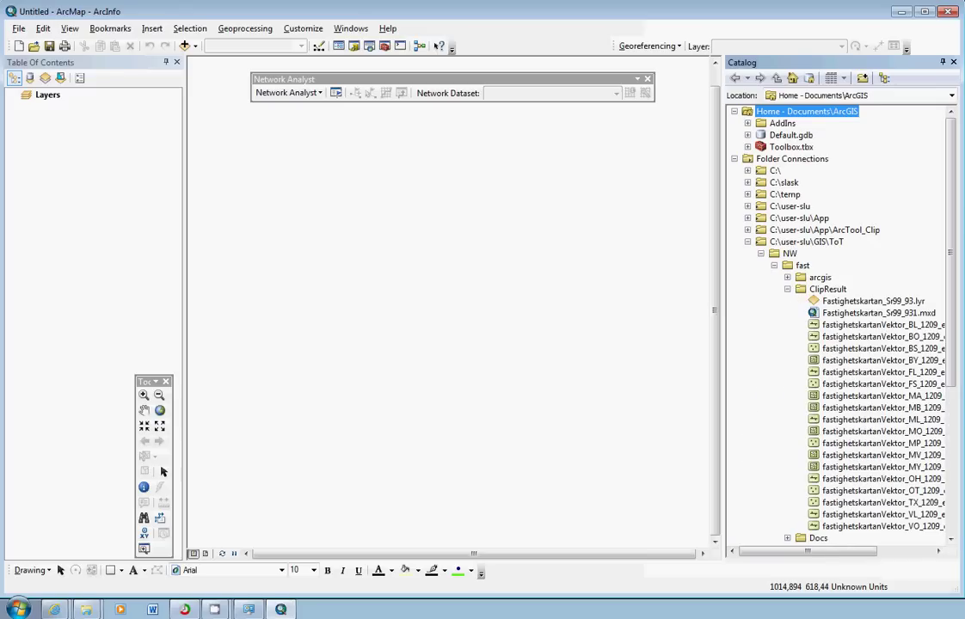
# - Widen the Catalog pane so full names show and select the VL_1209 line shapefile
pyautogui.moveTo(723, 452); pyautogui.dragTo(651, 454)
pyautogui.scroll(-2, 795, 482)
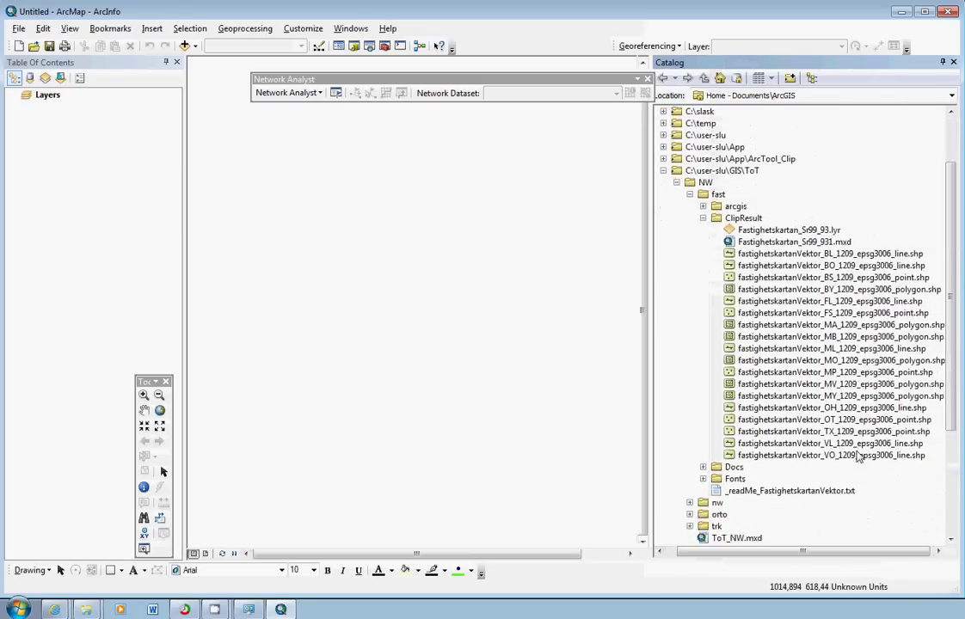
pyautogui.moveTo(847, 551); pyautogui.dragTo(891, 553)
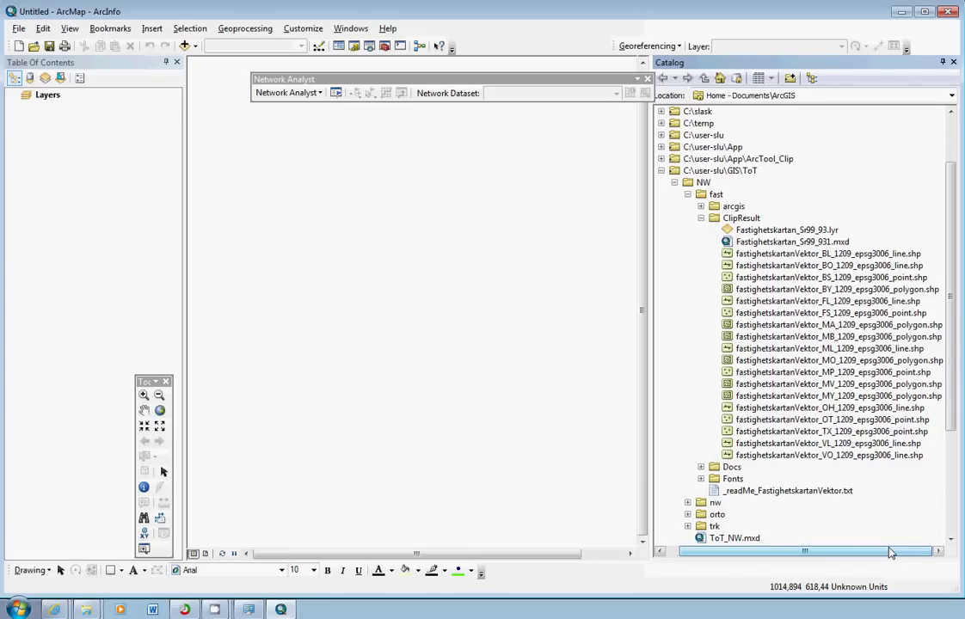
pyautogui.moveTo(650, 397); pyautogui.dragTo(623, 464)
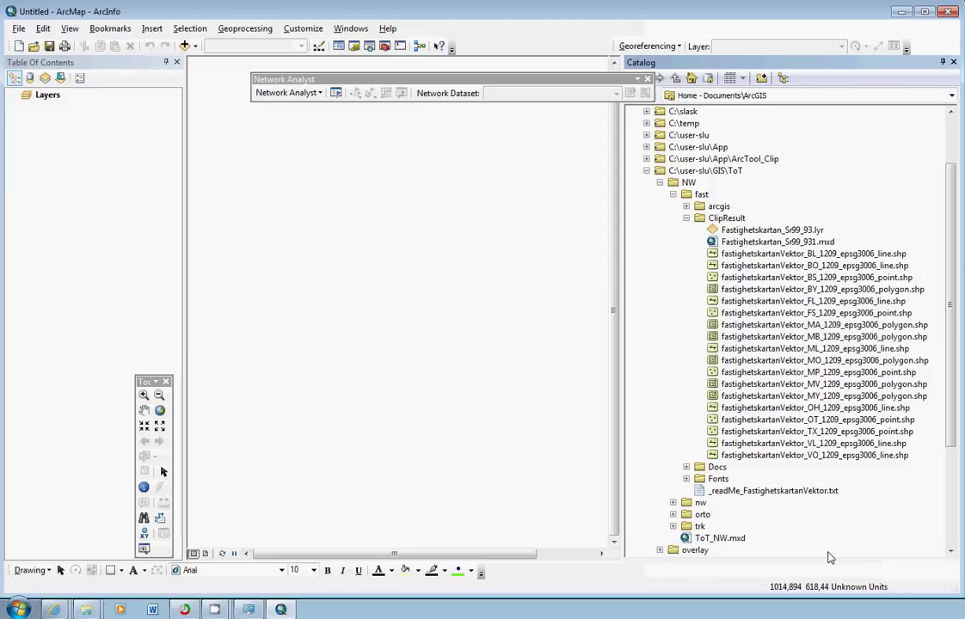
pyautogui.click(813, 444)
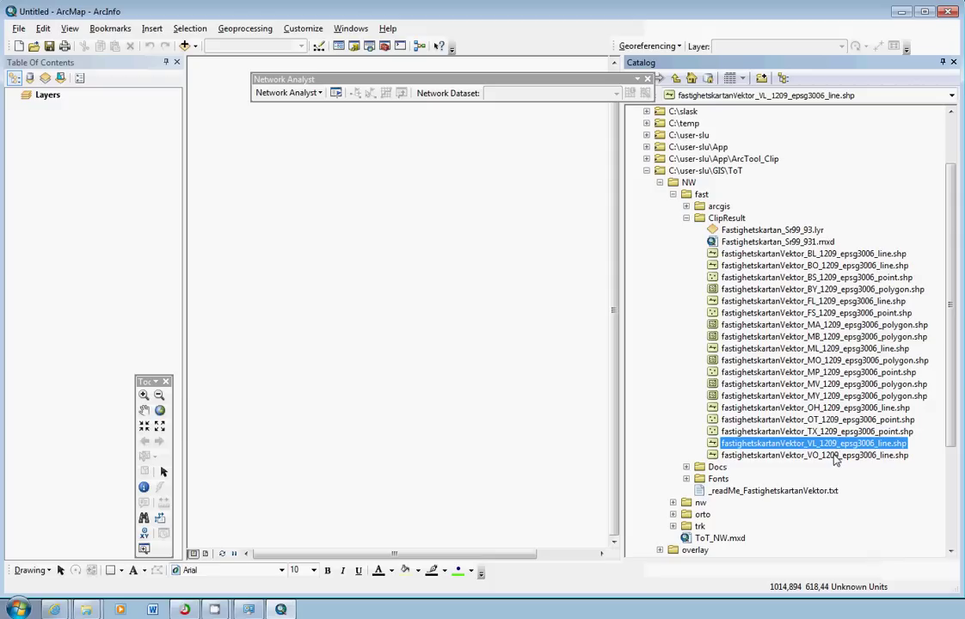
pyautogui.click(738, 455)
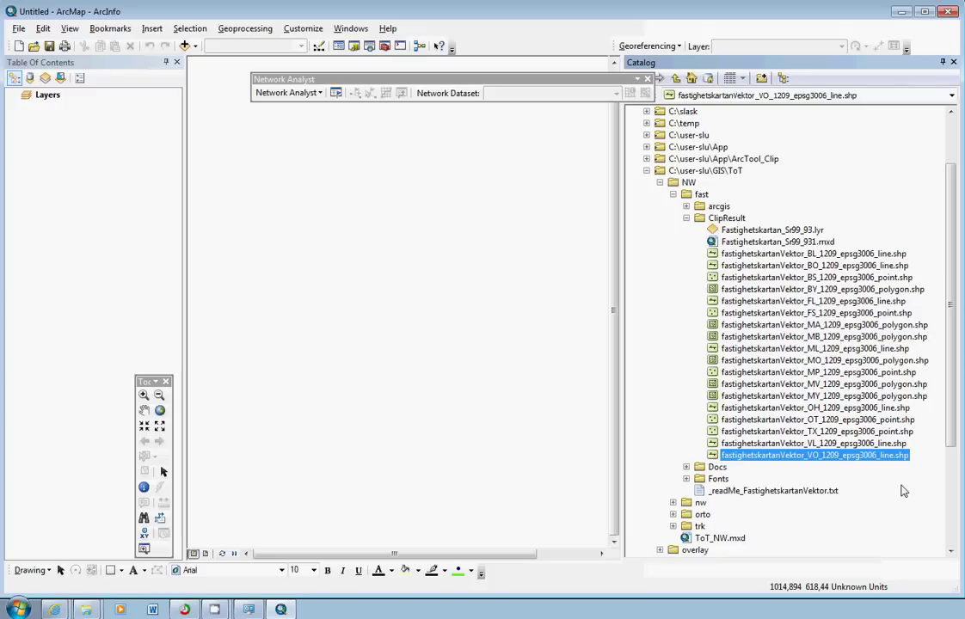
pyautogui.press('Up')
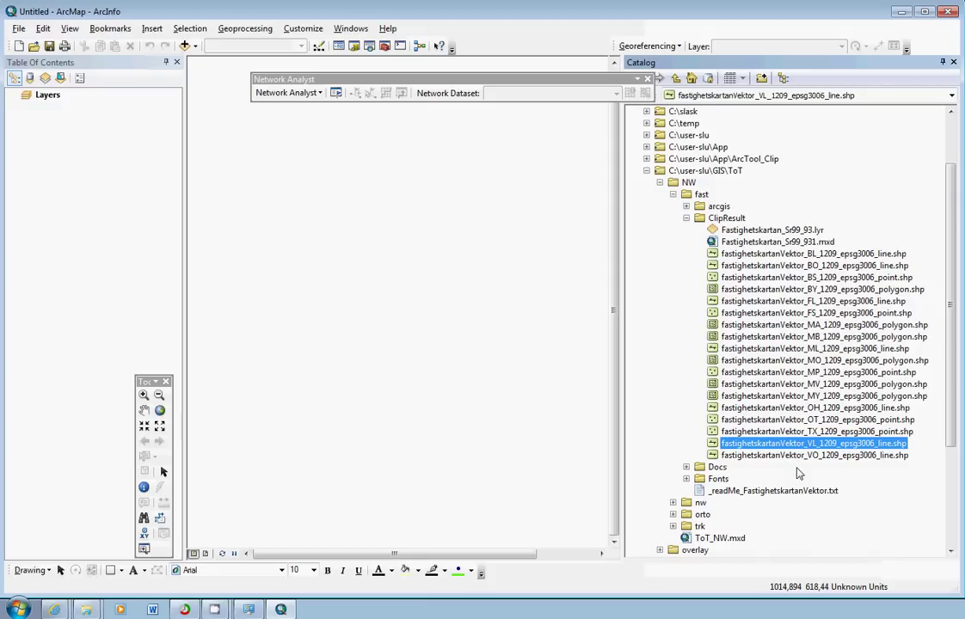
# - Copy the VL_1209 line shapefile and collapse the fast folder
pyautogui.rightClick(833, 445)
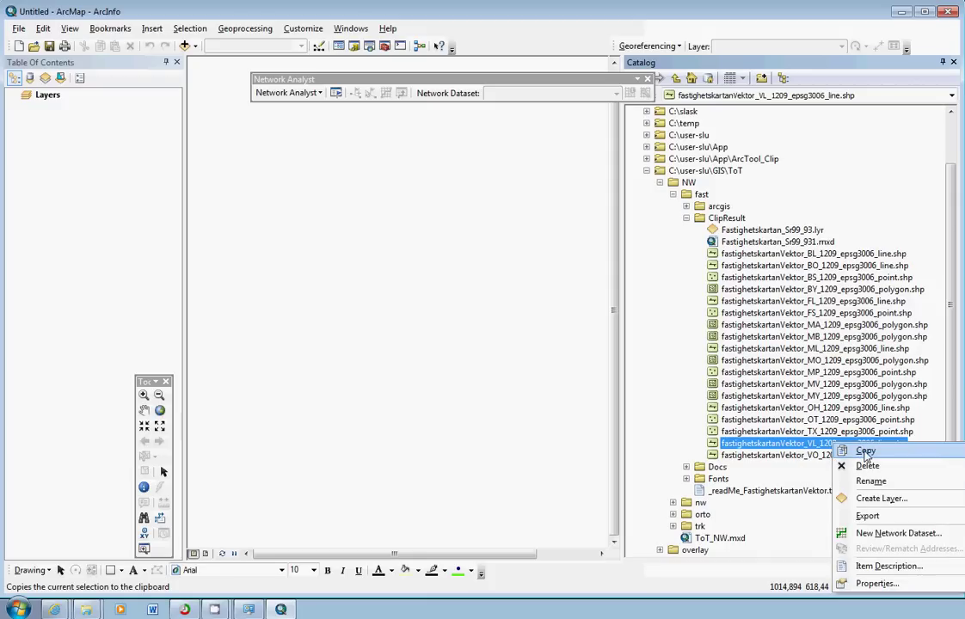
pyautogui.click(865, 451)
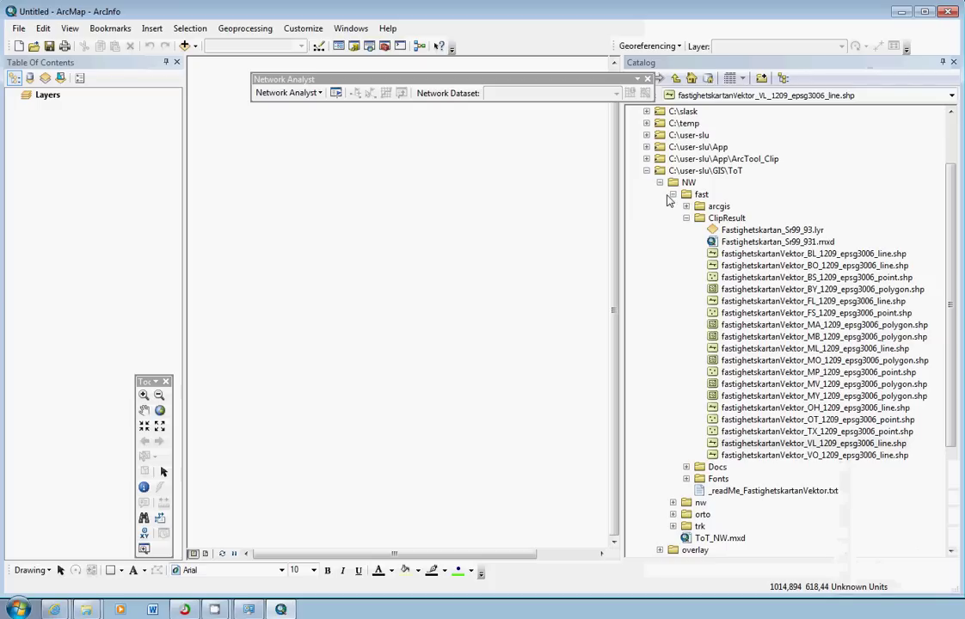
pyautogui.doubleClick(701, 194)
# - Create a new folder nwwork under NW and paste the copied shapefile into it
pyautogui.click(689, 254)
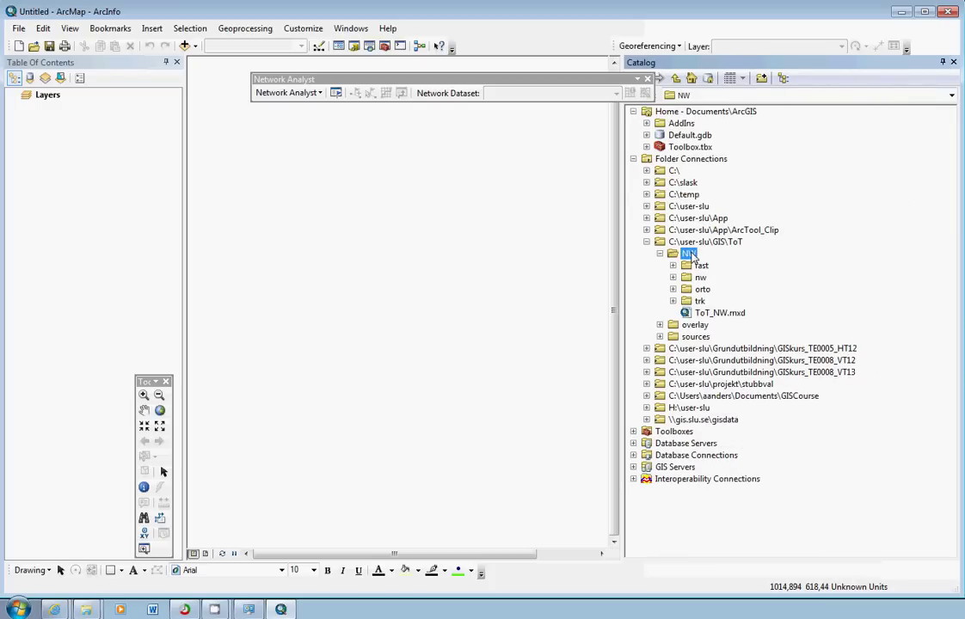
pyautogui.rightClick(691, 255)
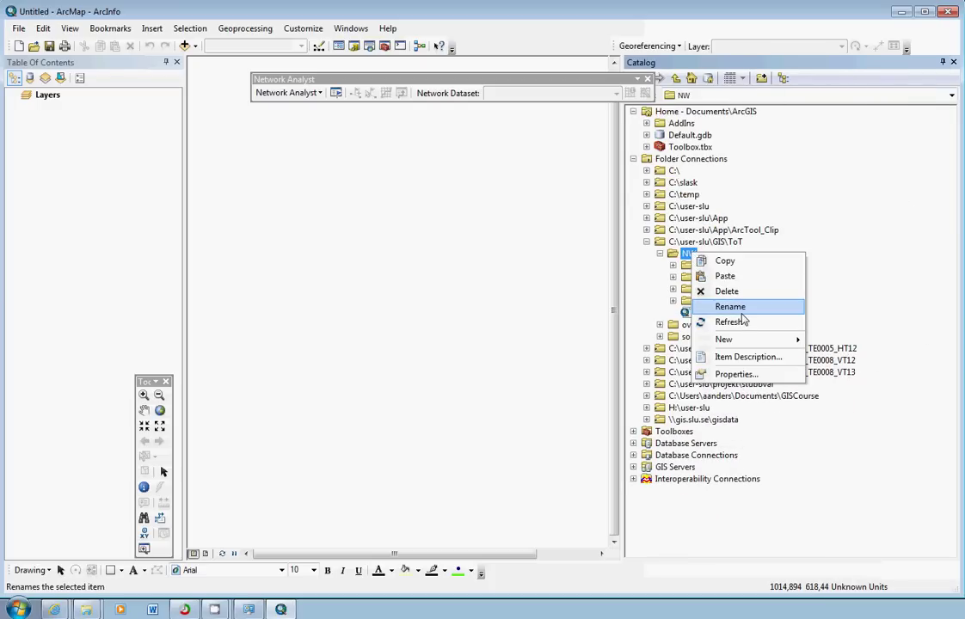
pyautogui.moveTo(745, 342)
pyautogui.click(838, 339)
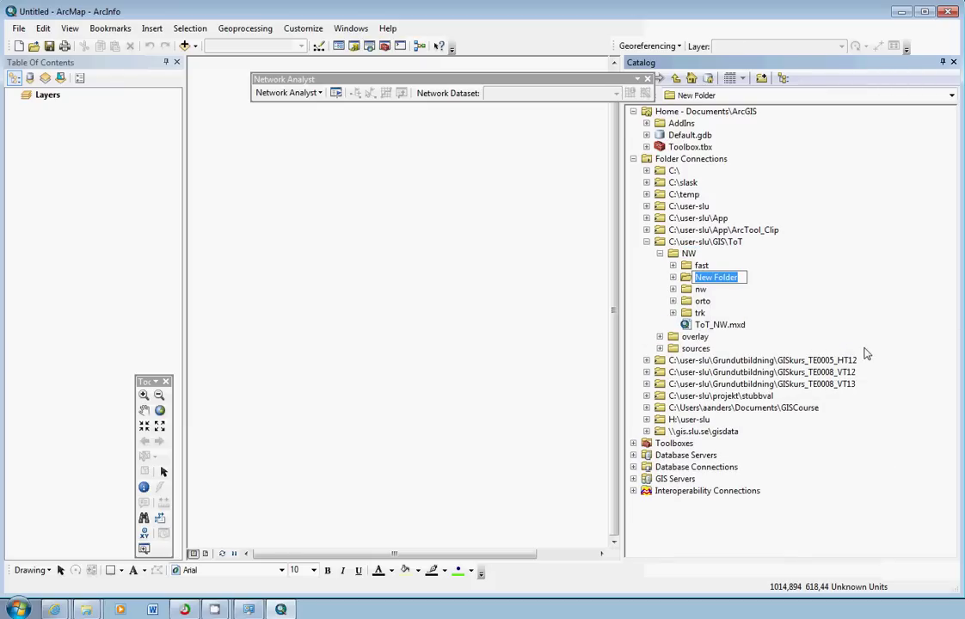
pyautogui.write('nwwork')
pyautogui.press('Return')
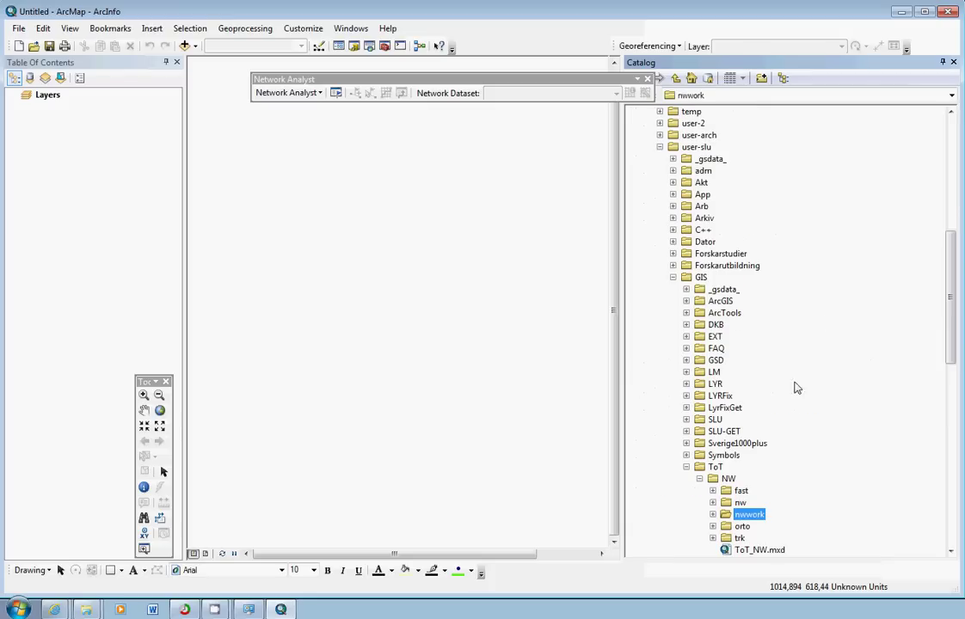
pyautogui.rightClick(764, 516)
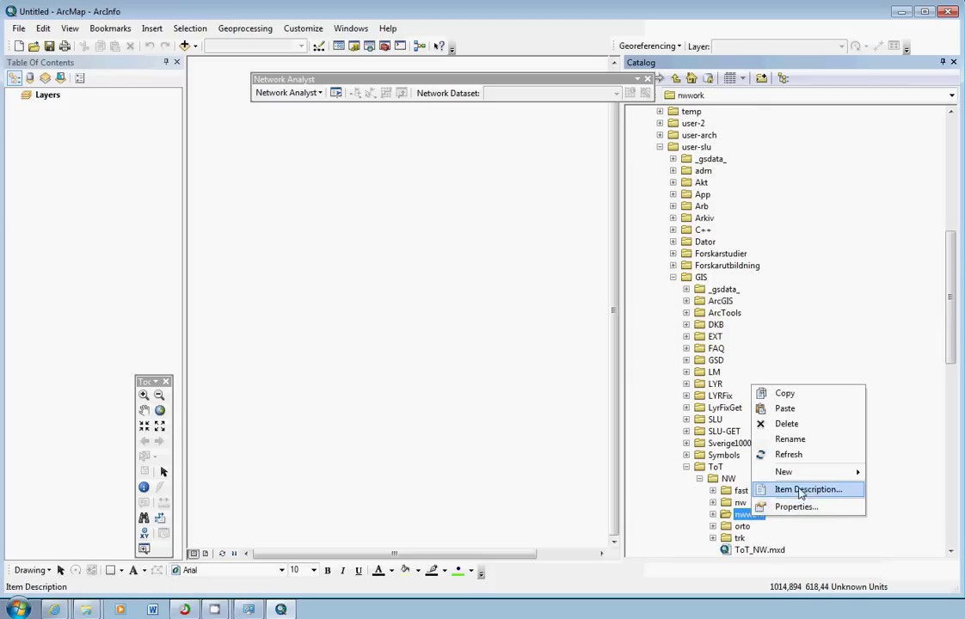
pyautogui.click(785, 409)
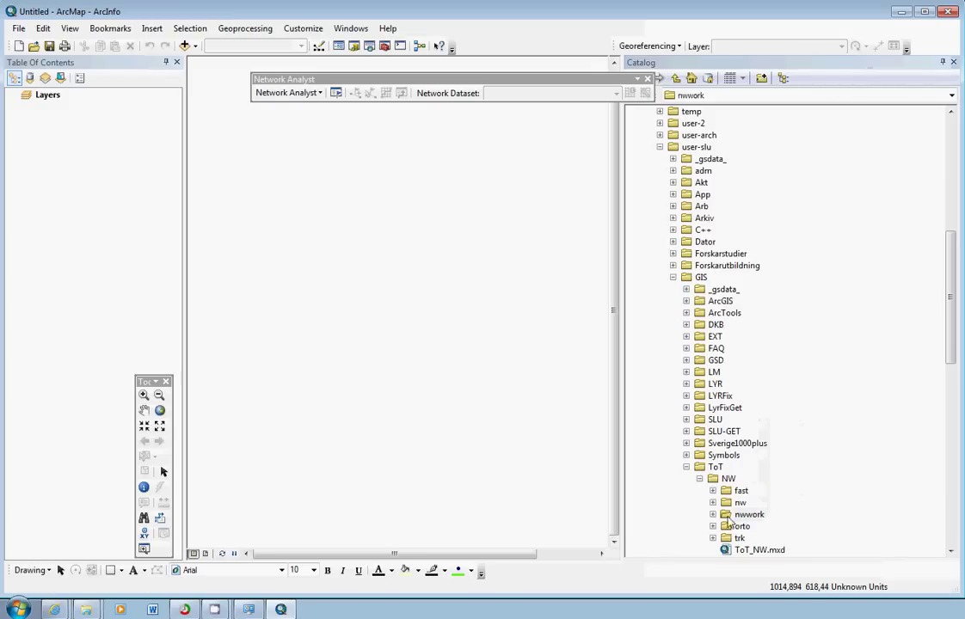
# - Rename the pasted shapefile in nwwork to nwlines, keeping the .shp extension
pyautogui.scroll(-4, 823, 496)
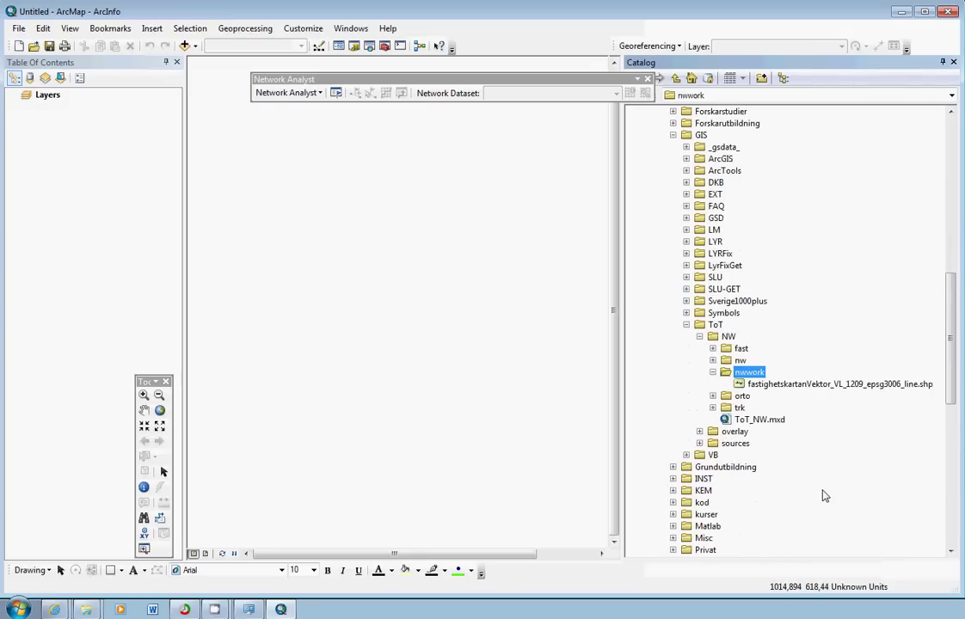
pyautogui.click(830, 385)
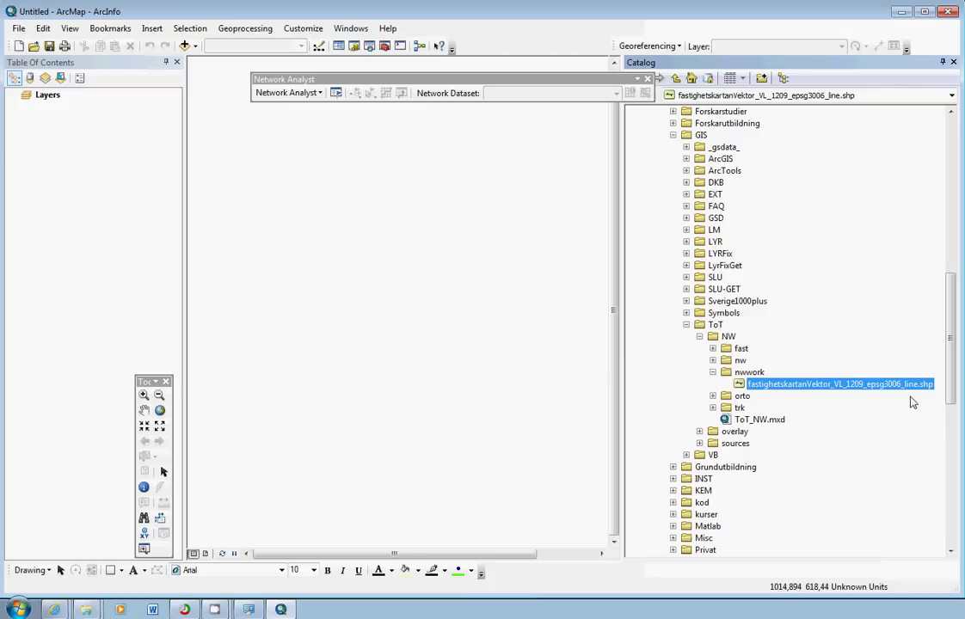
pyautogui.press('F2')
pyautogui.hotkey('shift', 'Left')
pyautogui.hotkey('shift', 'Left')
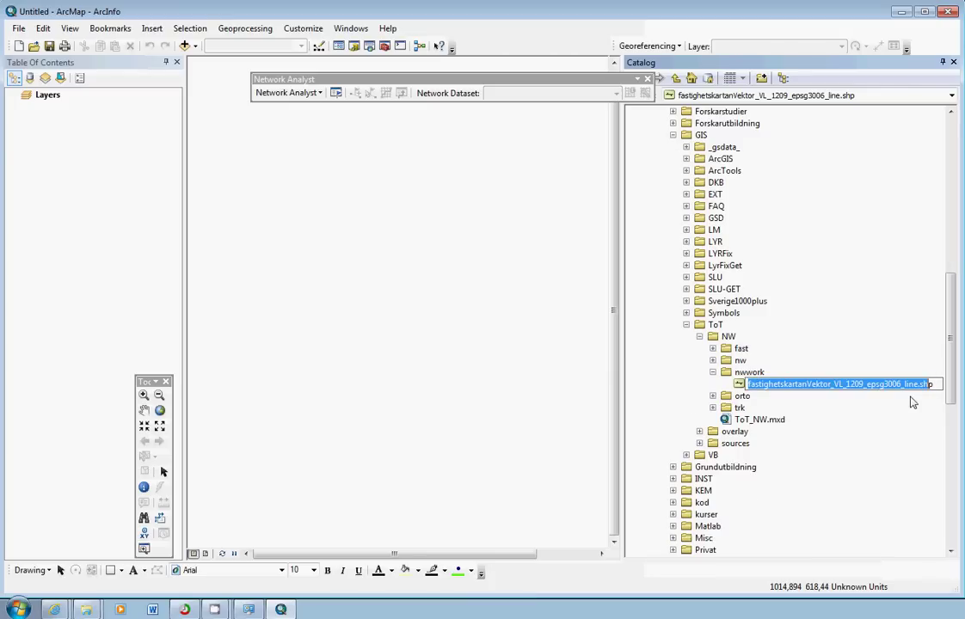
pyautogui.hotkey('shift', 'Left')
pyautogui.hotkey('shift', 'Left')
pyautogui.hotkey('shift', 'Left')
pyautogui.write('nwlines')
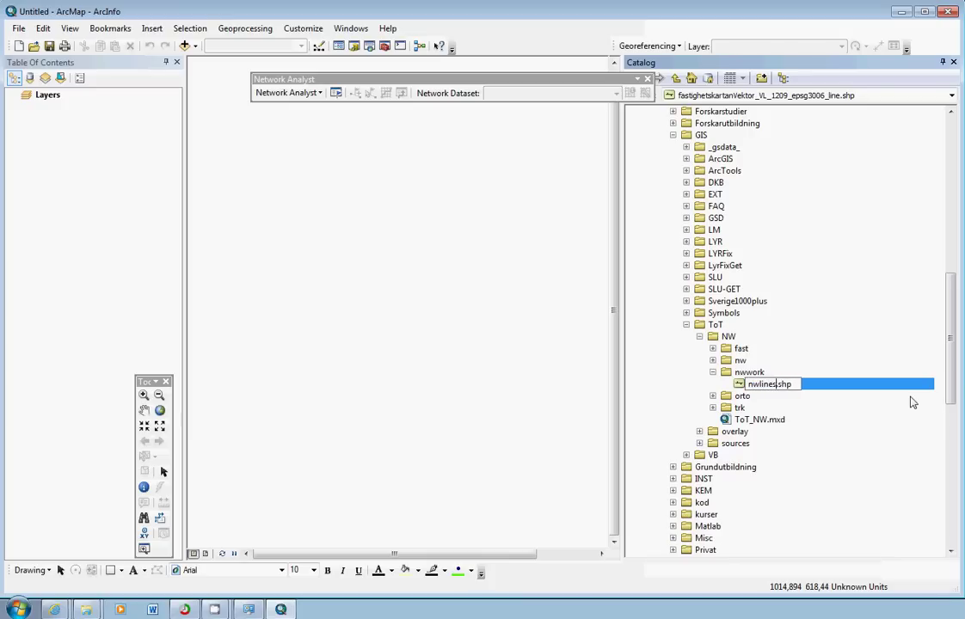
pyautogui.press('Return')
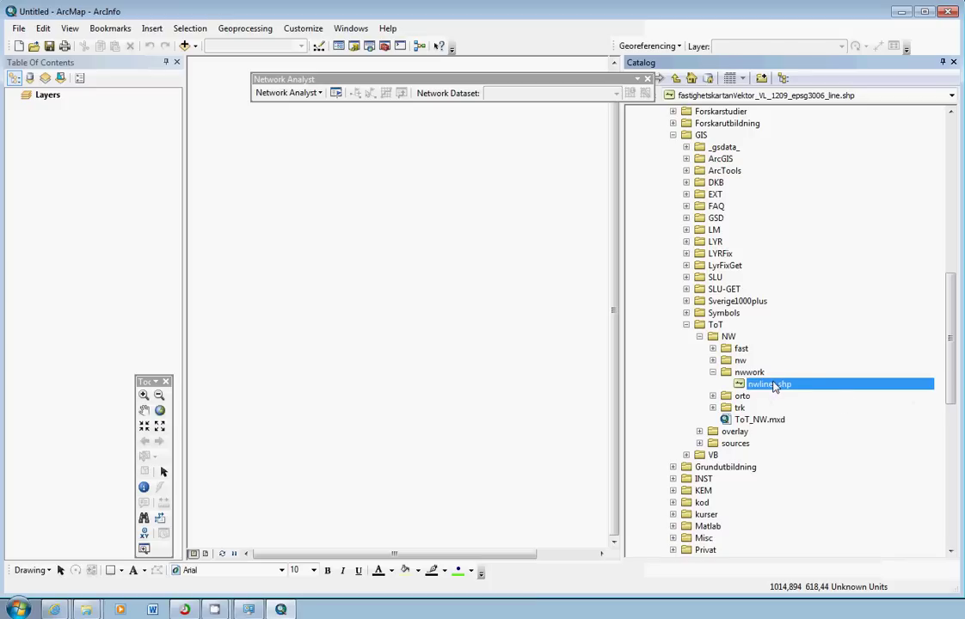
# - Add nwlines.shp to the map and symbolize it with red lines of width 1,5
pyautogui.moveTo(773, 387)
pyautogui.mouseDown()
pyautogui.moveTo(129, 262)
pyautogui.moveTo(119, 252)
pyautogui.mouseUp()
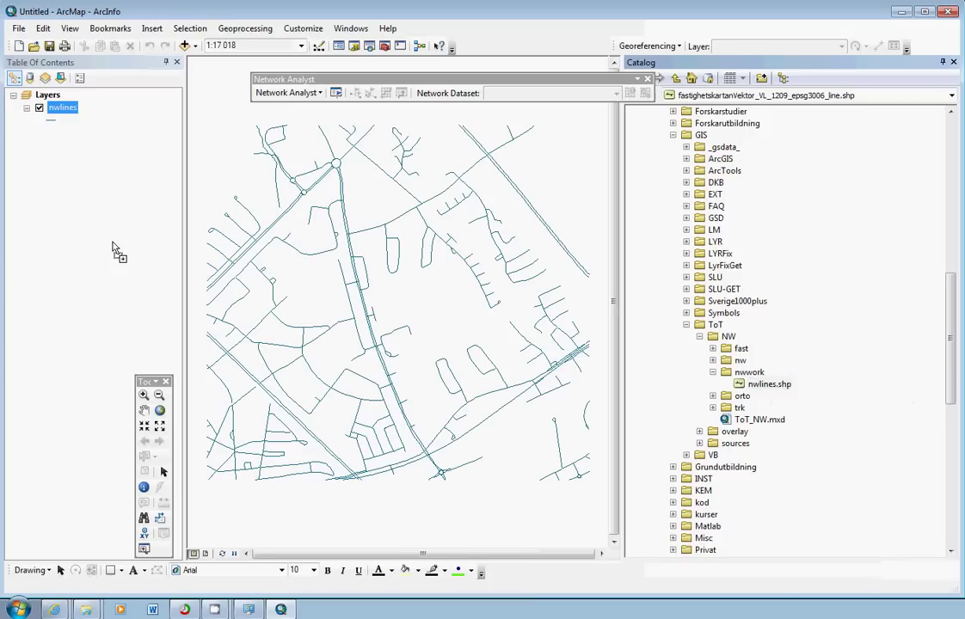
pyautogui.click(49, 119)
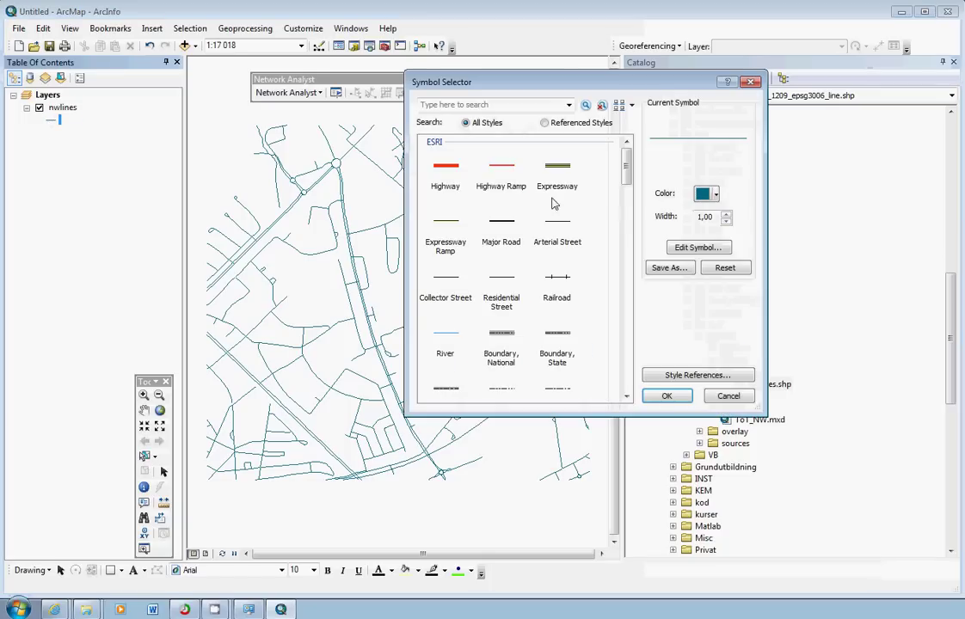
pyautogui.doubleClick(716, 221)
pyautogui.write('5')
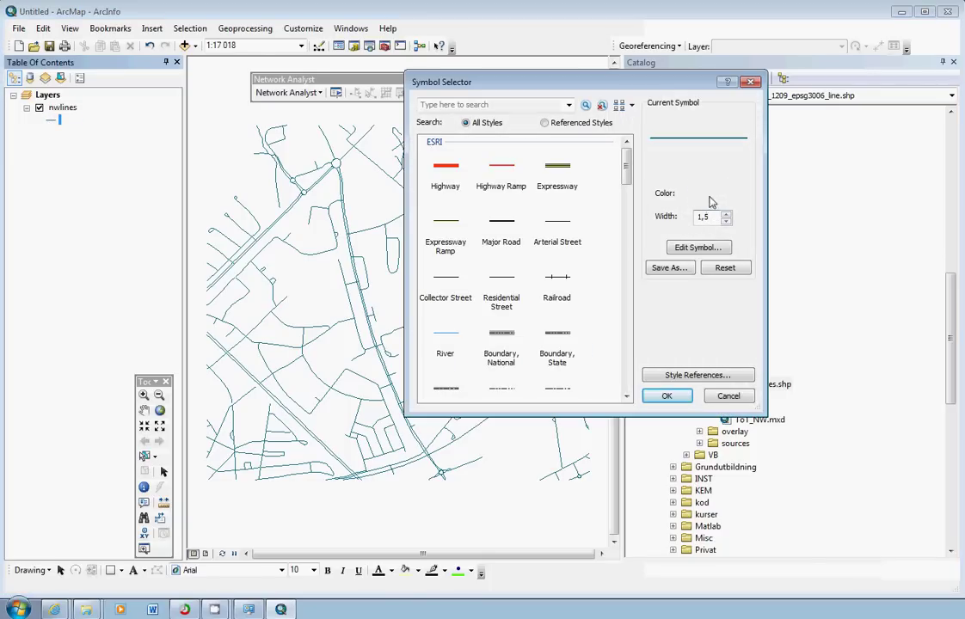
pyautogui.click(714, 196)
pyautogui.click(713, 256)
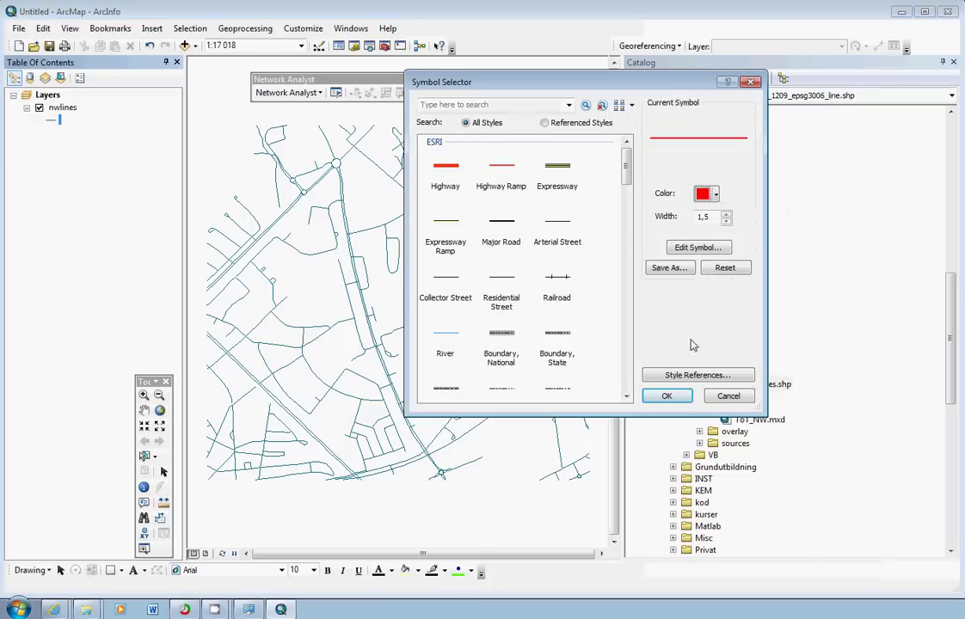
pyautogui.click(677, 398)
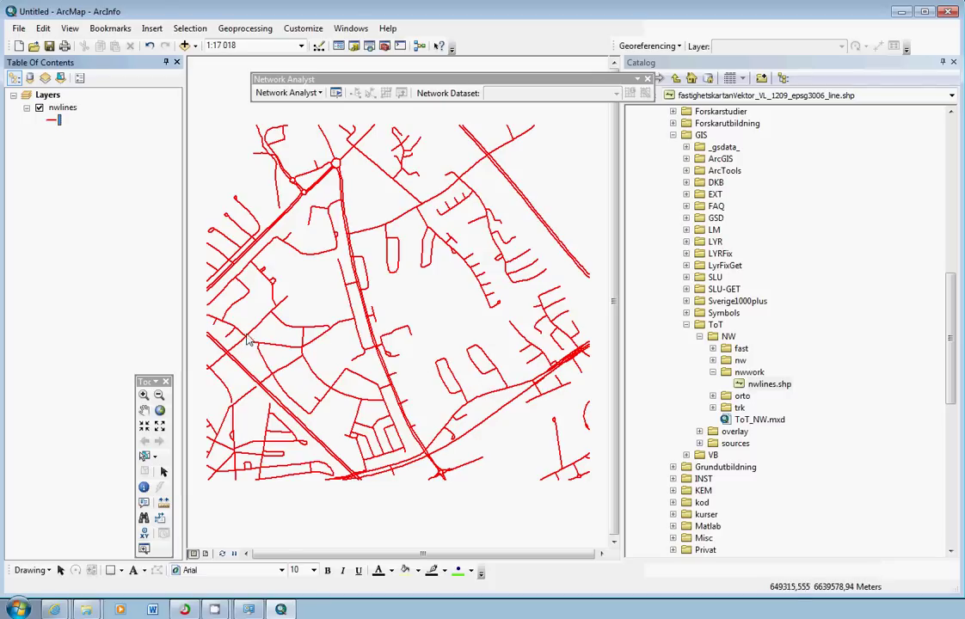
# - Open the nwlines attribute table, reposition its window, and select the DETALJTYP column
pyautogui.rightClick(67, 108)
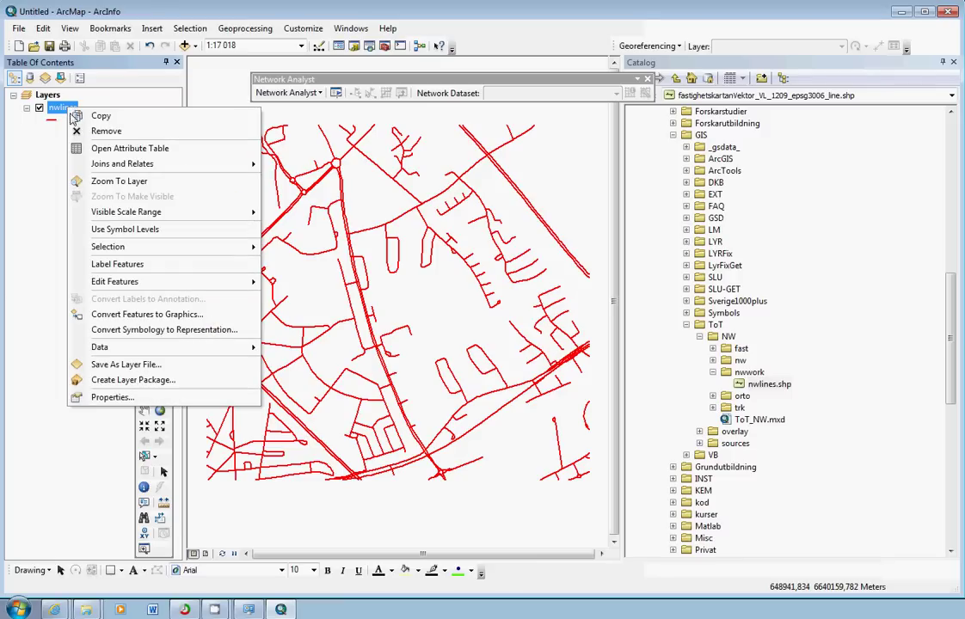
pyautogui.click(121, 148)
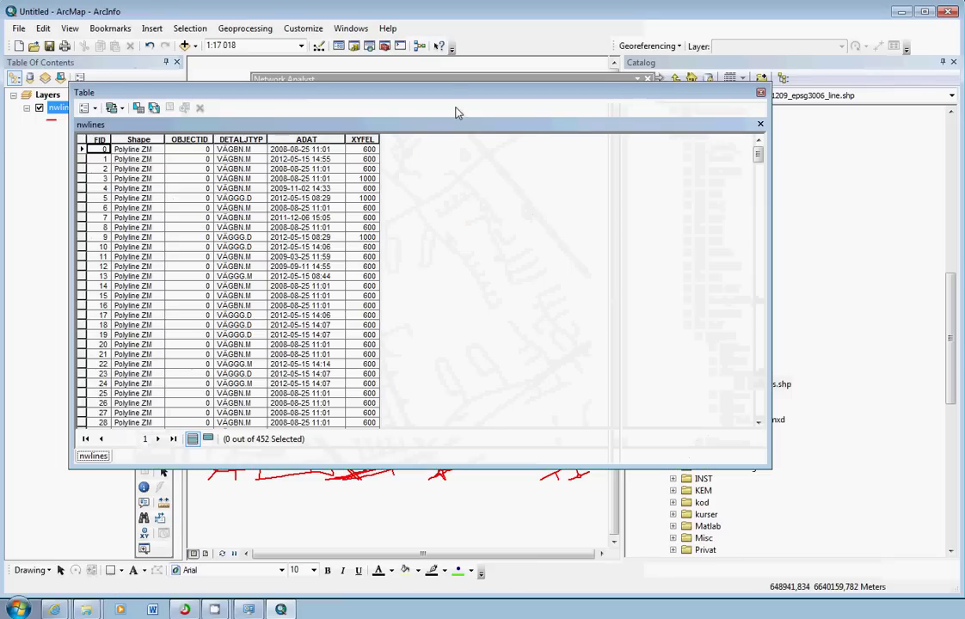
pyautogui.moveTo(456, 96); pyautogui.dragTo(579, 98)
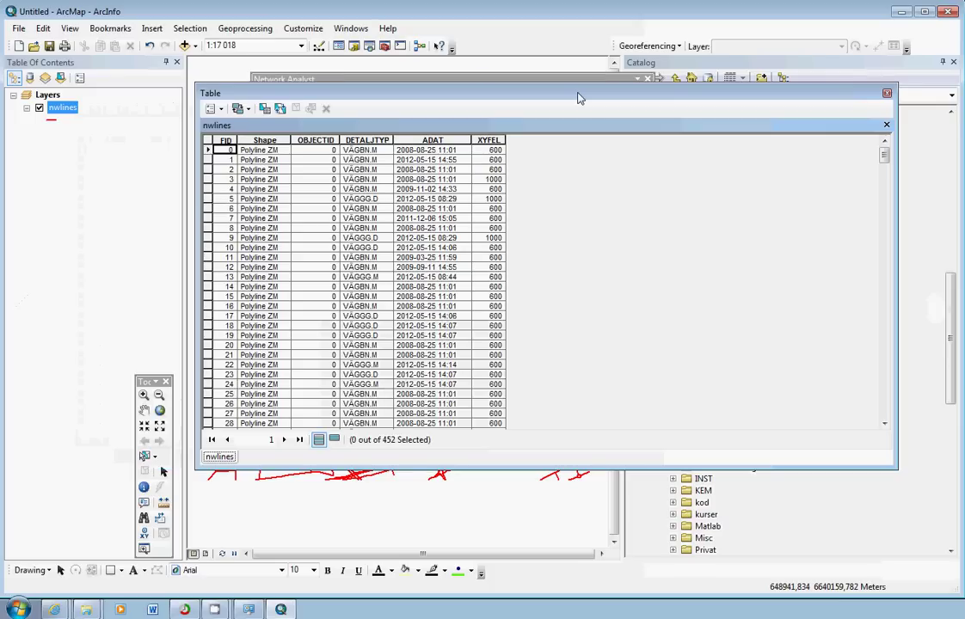
pyautogui.click(373, 139)
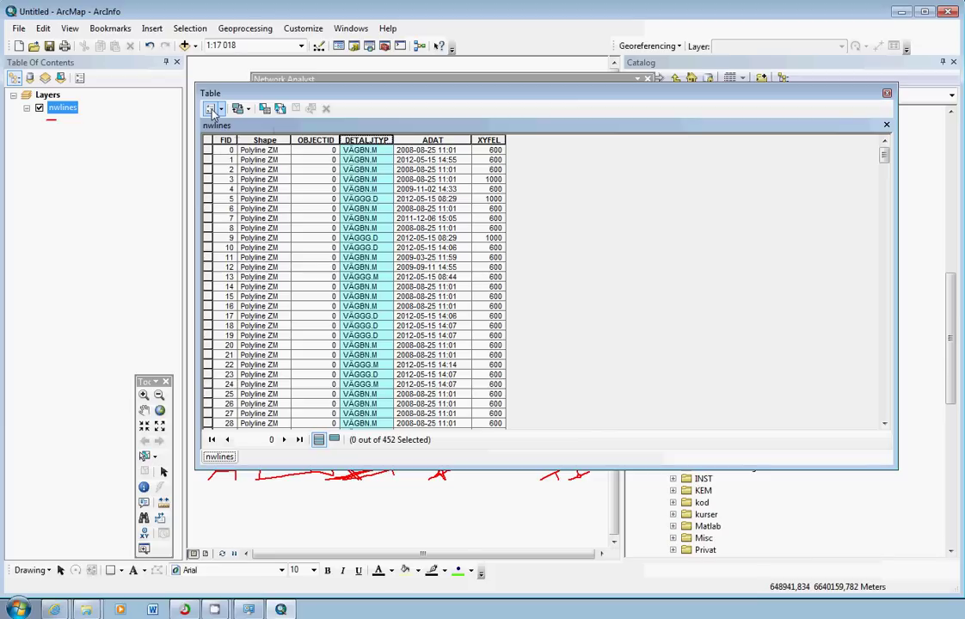
# - Add a Double field named Cost to the nwlines table and select its column
pyautogui.click(211, 109)
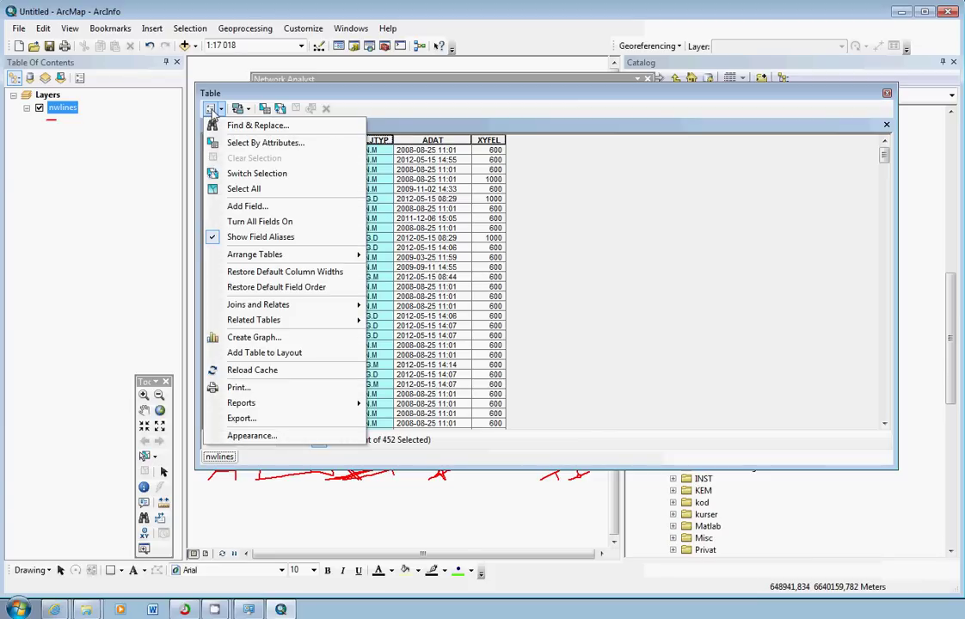
pyautogui.click(266, 210)
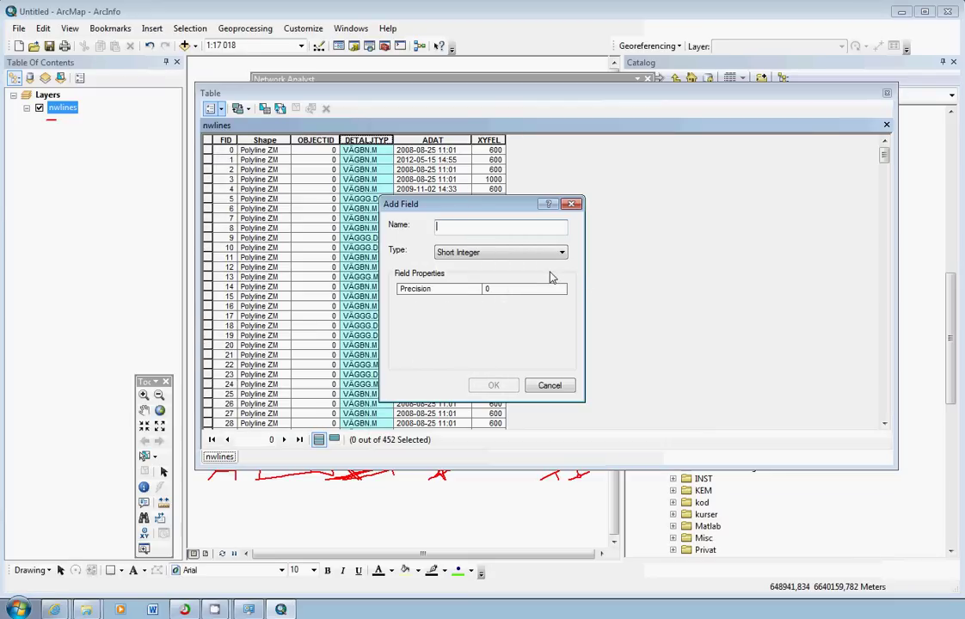
pyautogui.write('C')
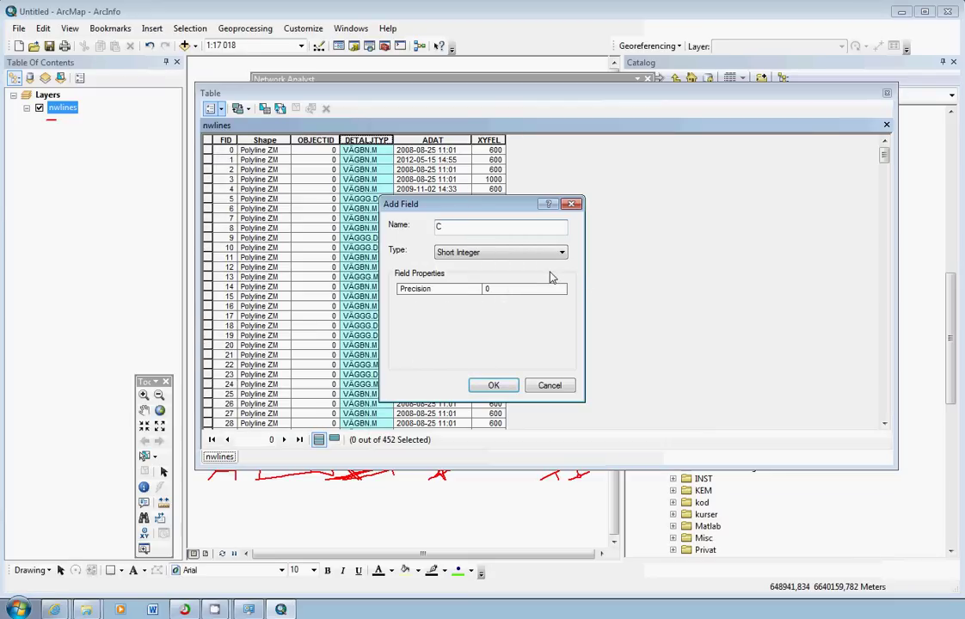
pyautogui.write('ost')
pyautogui.click(518, 254)
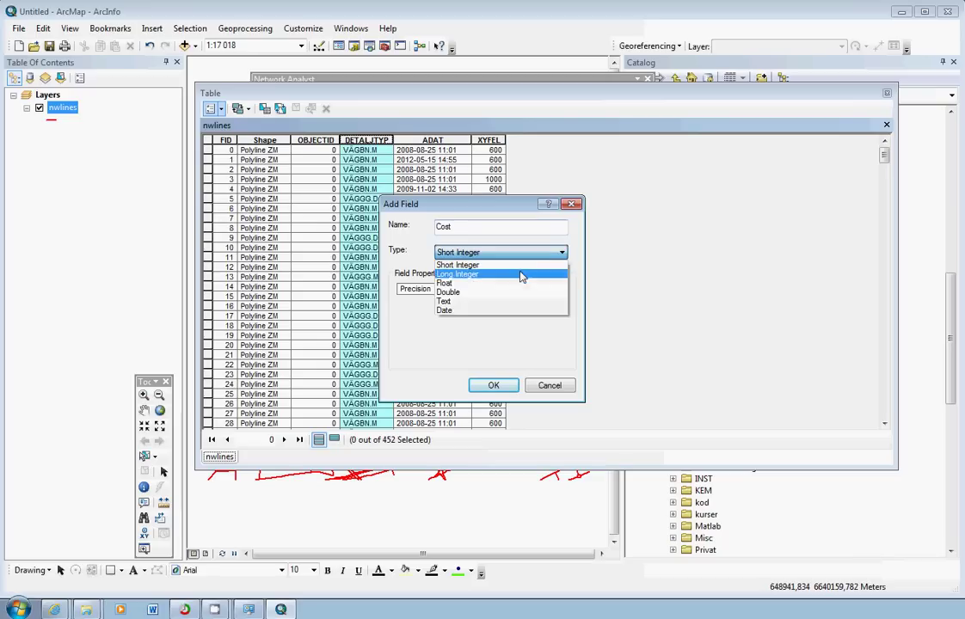
pyautogui.click(517, 292)
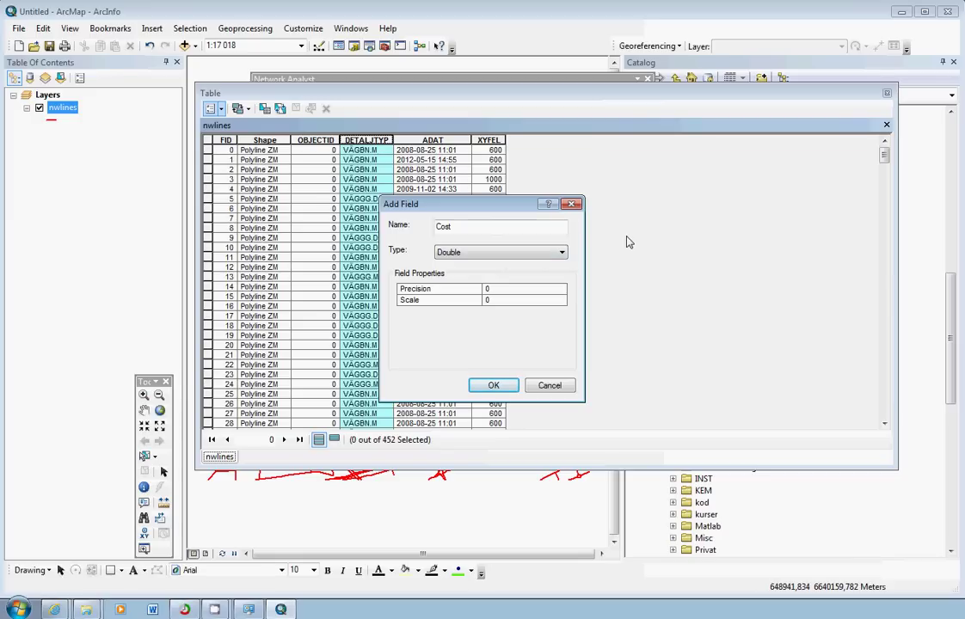
pyautogui.click(506, 389)
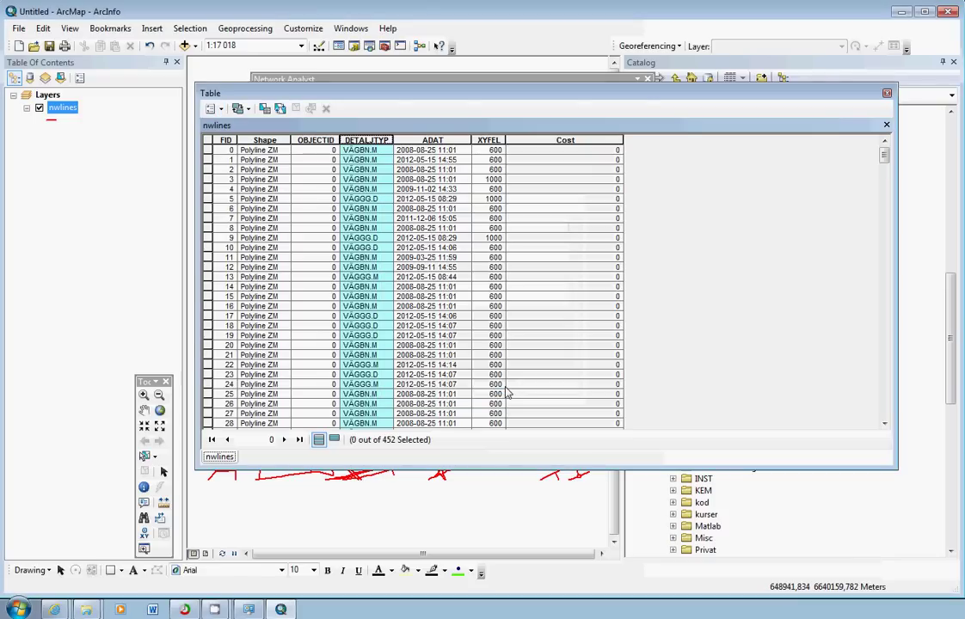
pyautogui.click(604, 138)
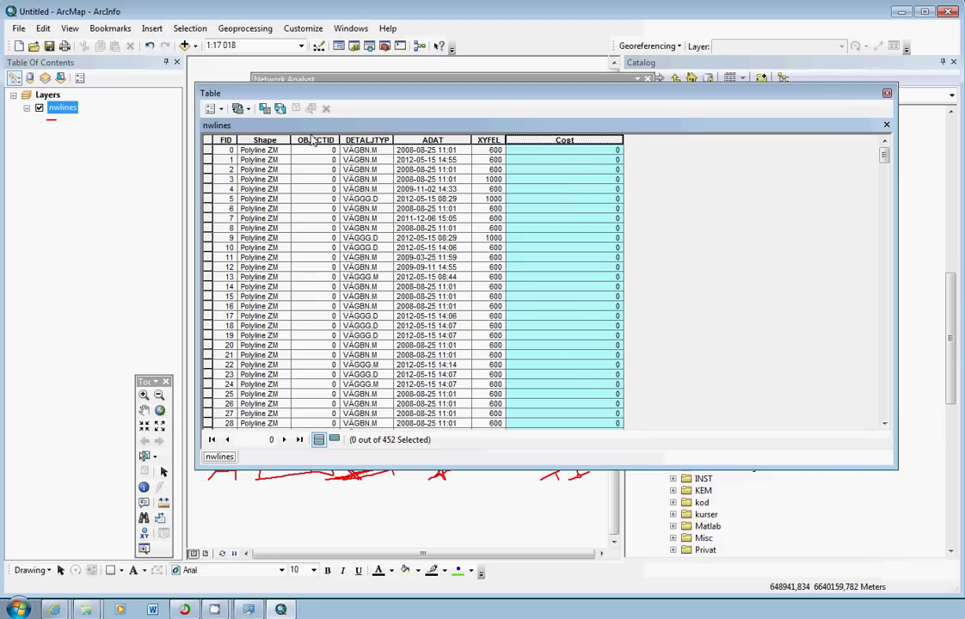
pyautogui.click(209, 150)
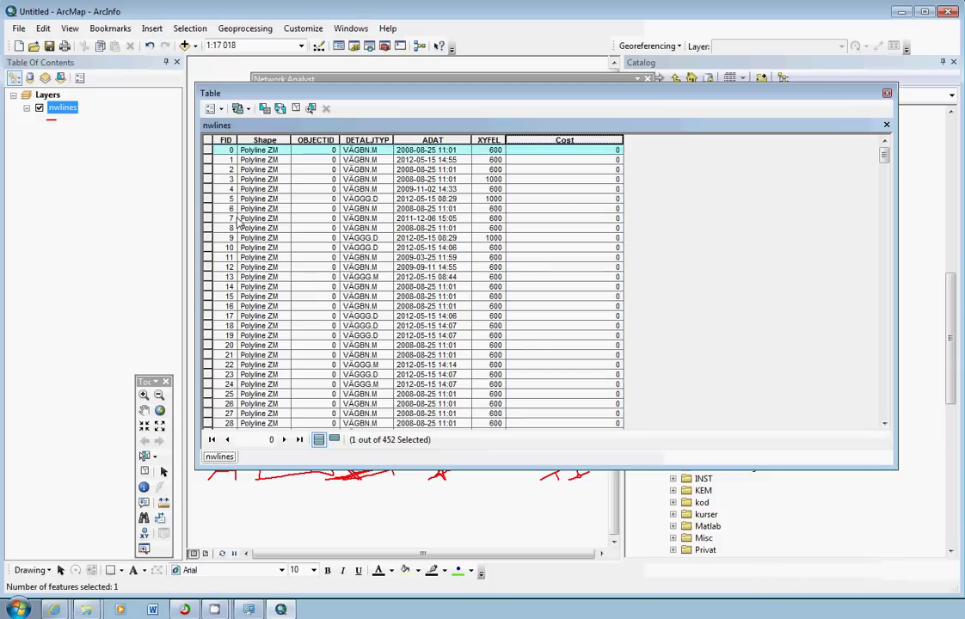
pyautogui.click(299, 440)
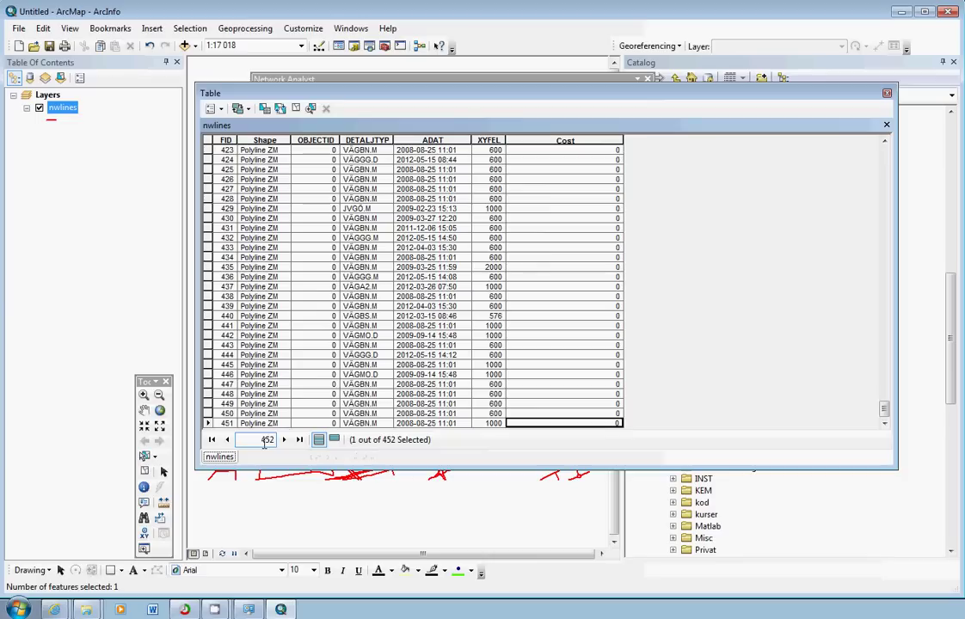
pyautogui.click(262, 439)
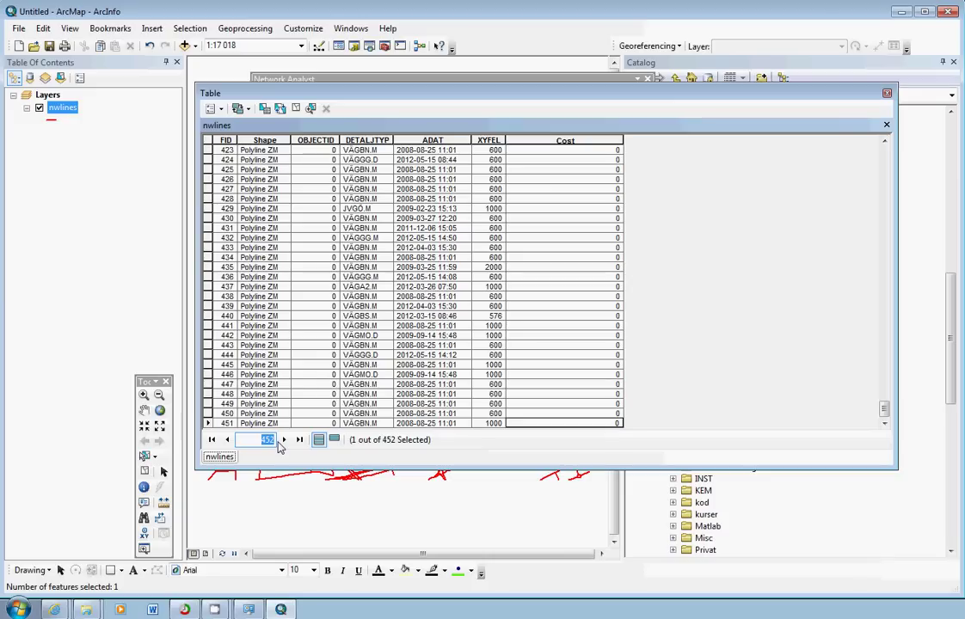
pyautogui.click(212, 439)
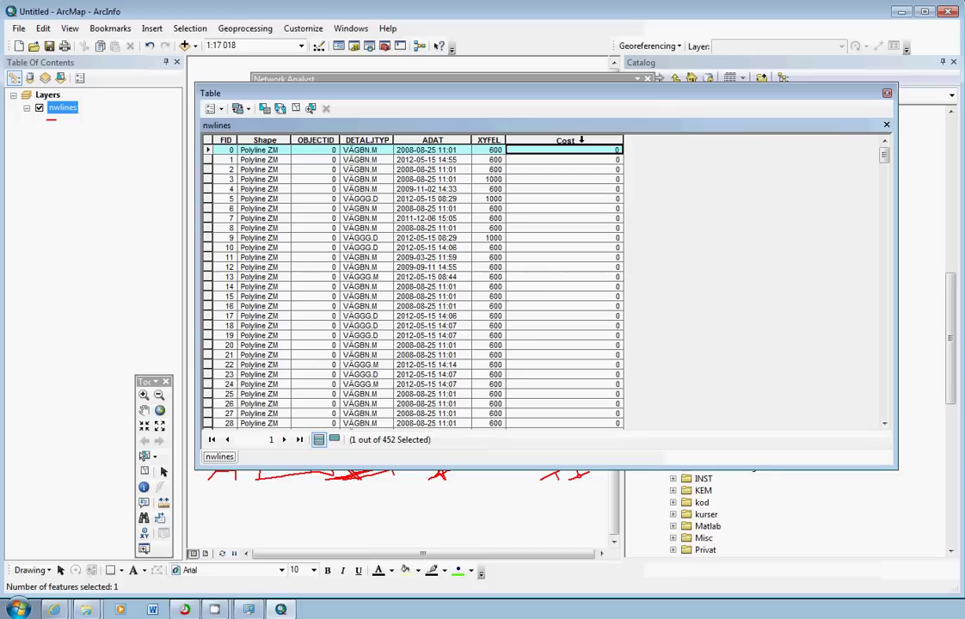
pyautogui.click(581, 139)
# - Calculate Cost as each line's Length in Kilometers for all records via Calculate Geometry
pyautogui.rightClick(581, 139)
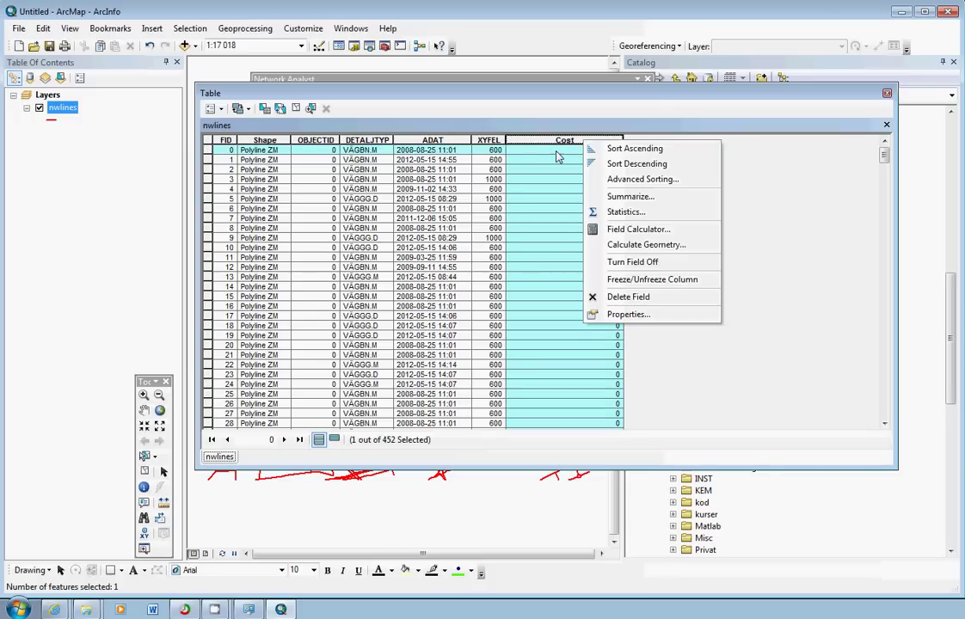
pyautogui.click(660, 246)
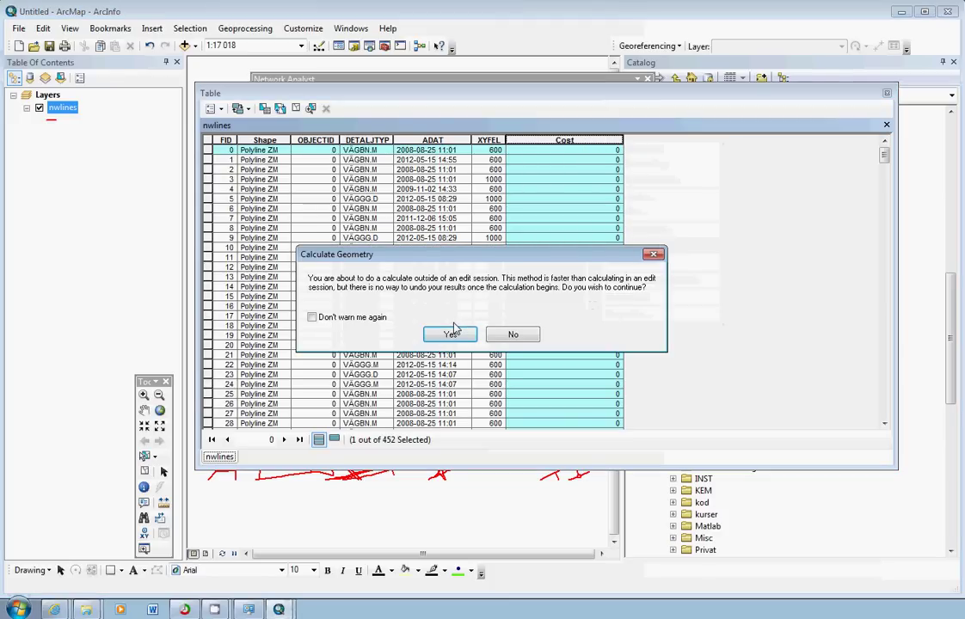
pyautogui.click(453, 333)
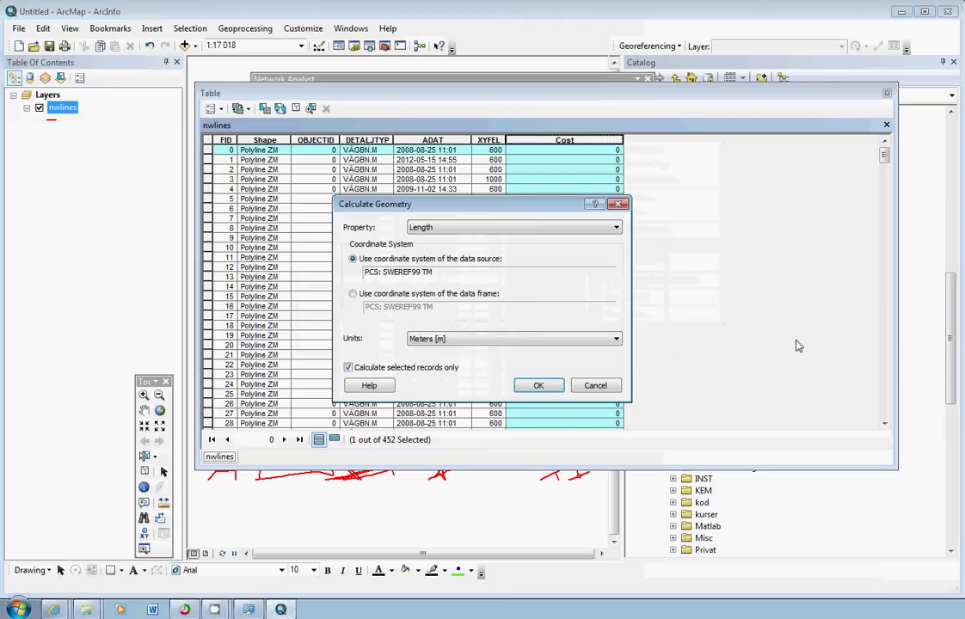
pyautogui.moveTo(527, 211); pyautogui.dragTo(778, 181)
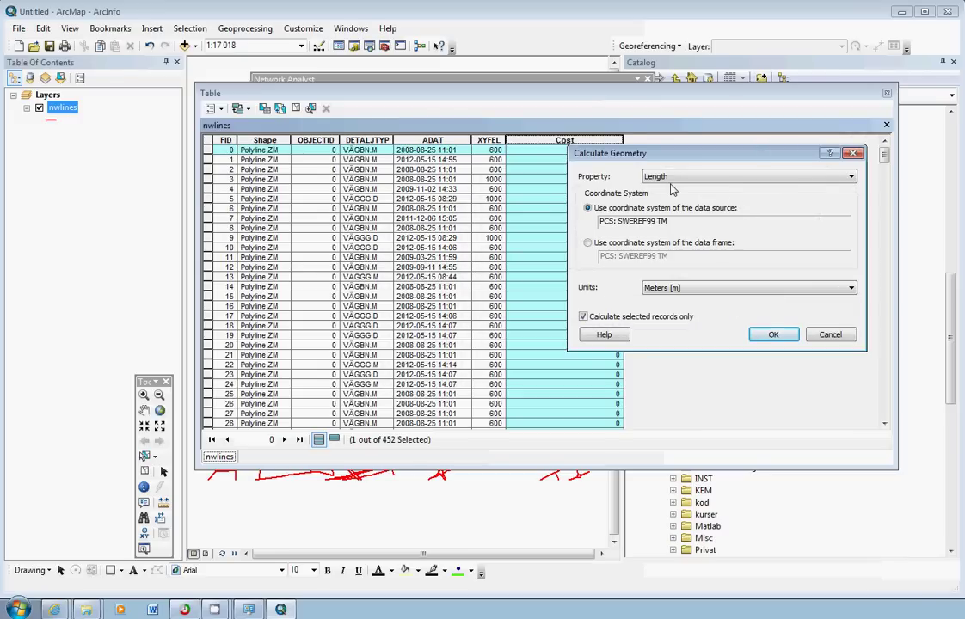
pyautogui.click(798, 176)
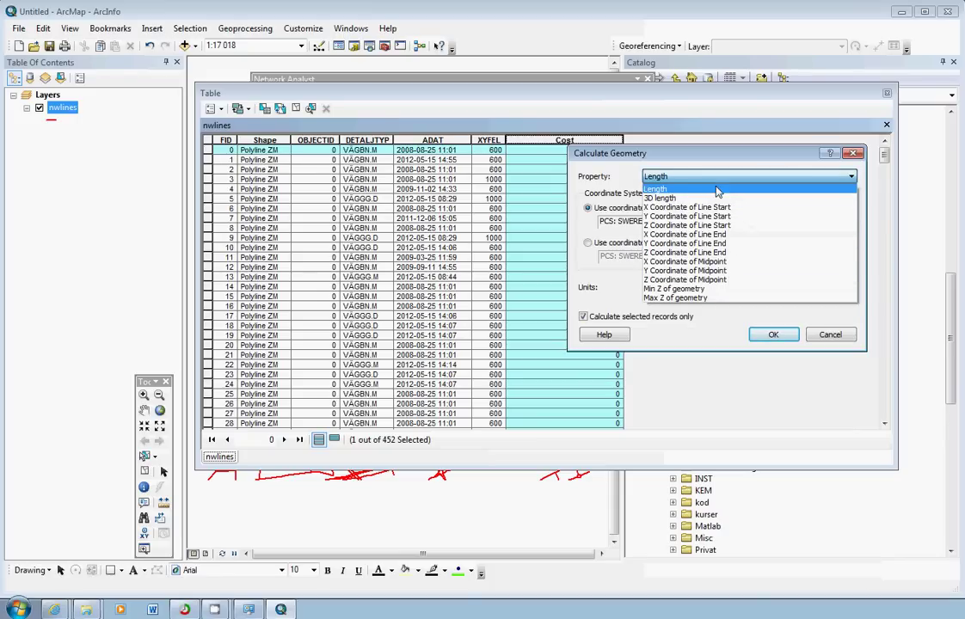
pyautogui.click(543, 149)
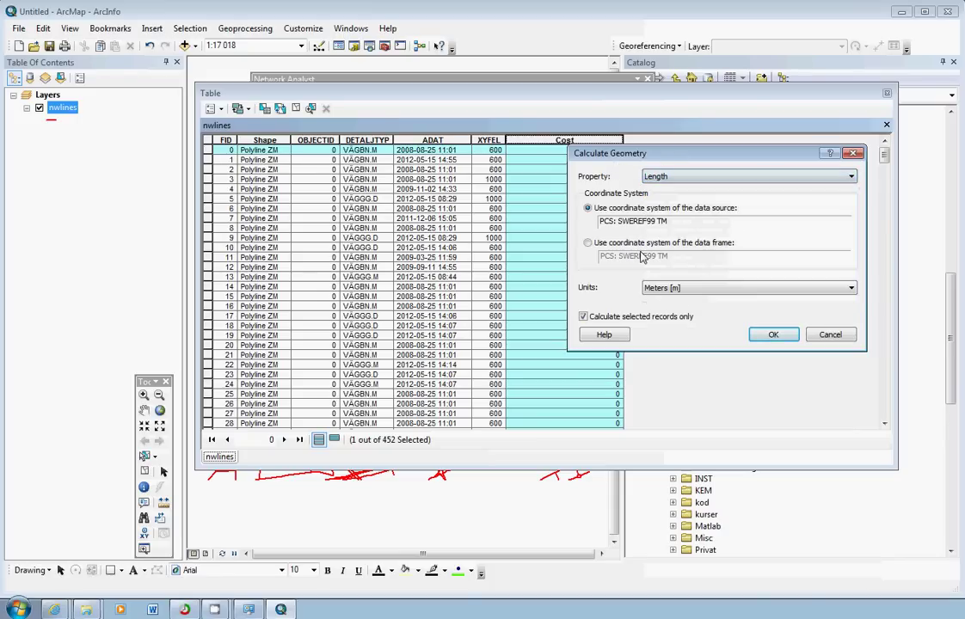
pyautogui.click(699, 289)
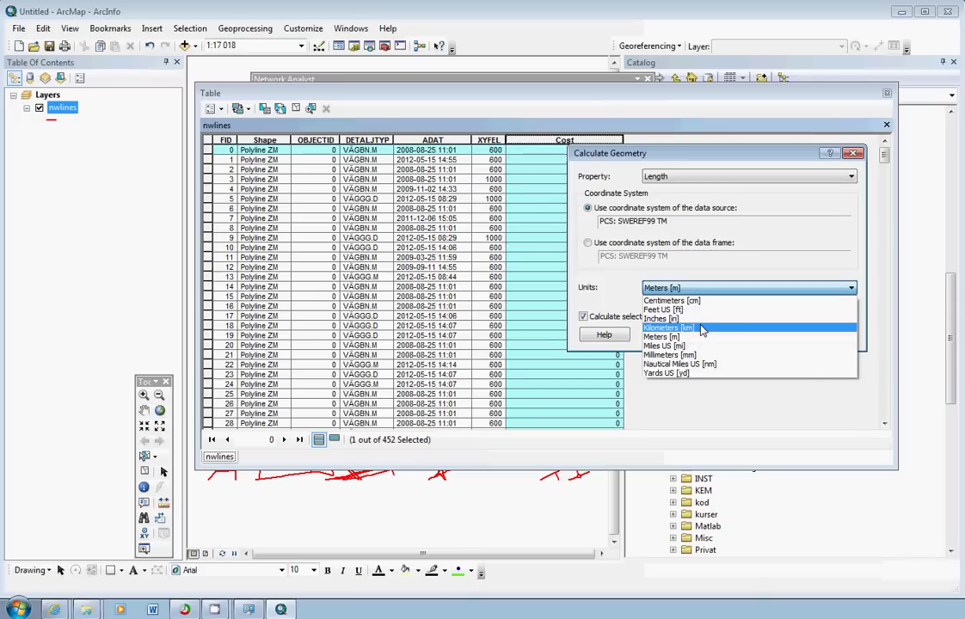
pyautogui.click(702, 329)
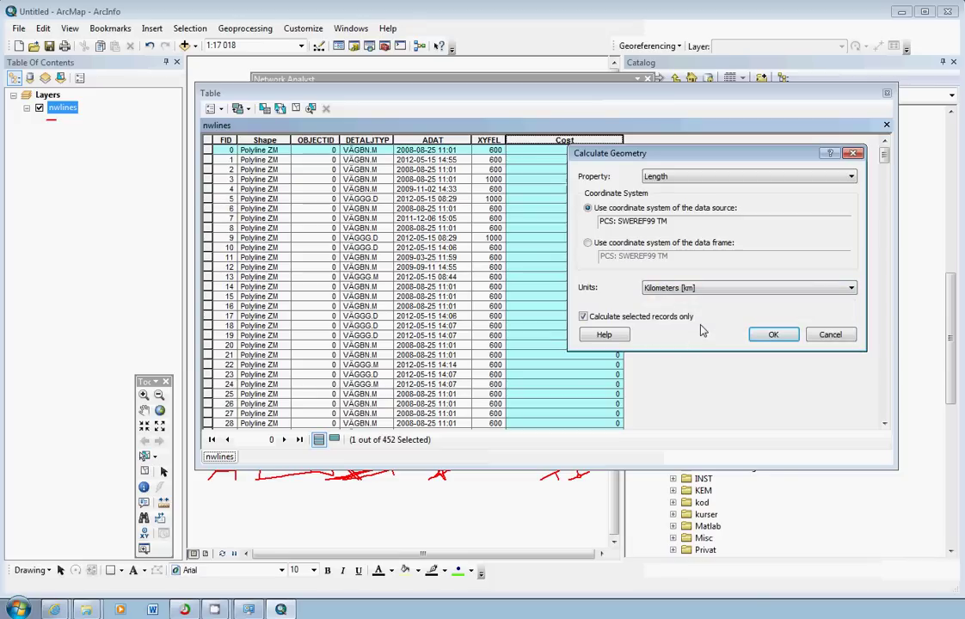
pyautogui.click(584, 317)
pyautogui.click(774, 335)
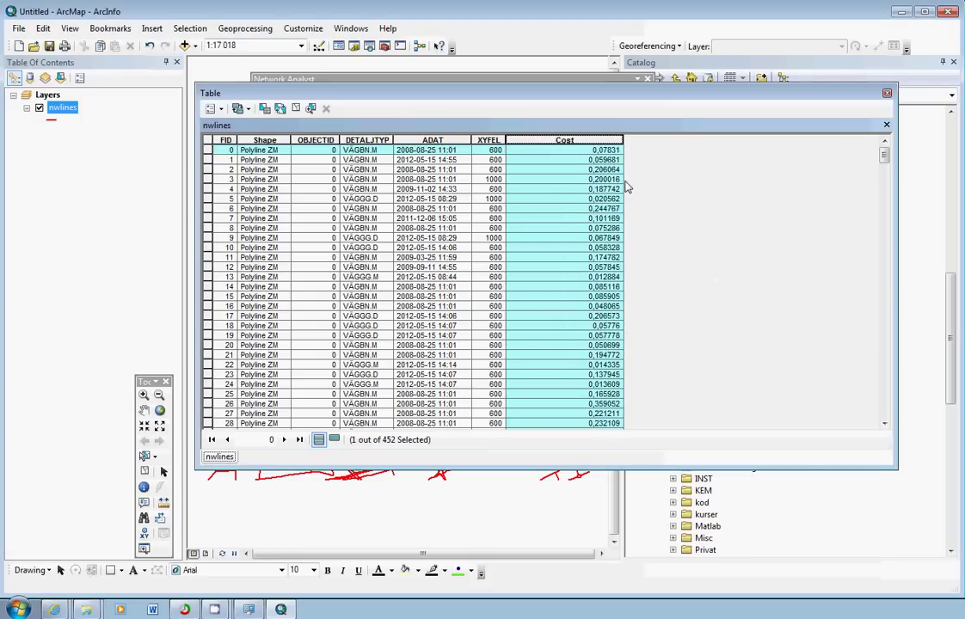
pyautogui.scroll(-20, 617, 170)
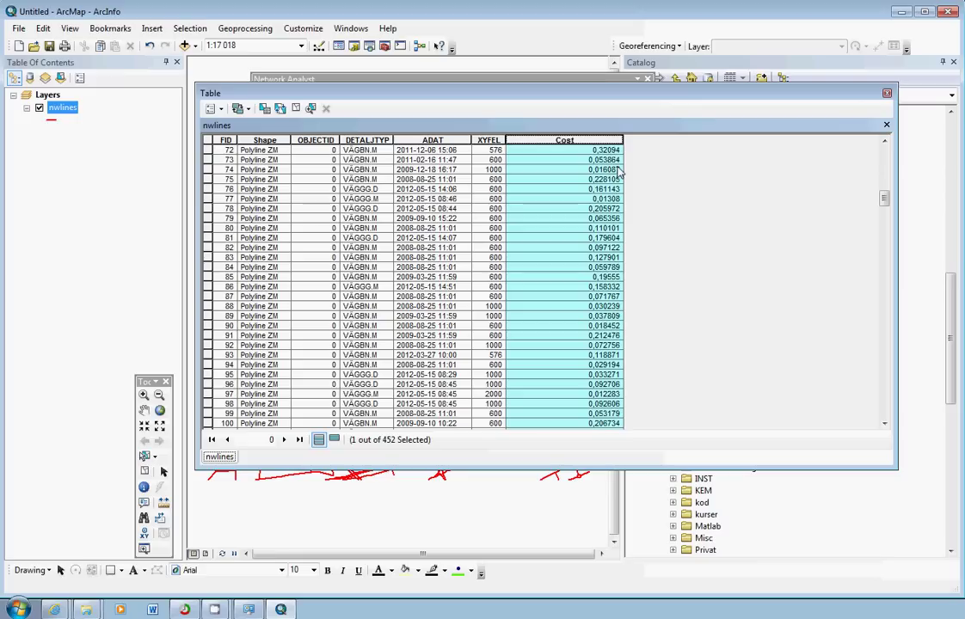
pyautogui.scroll(20, 617, 170)
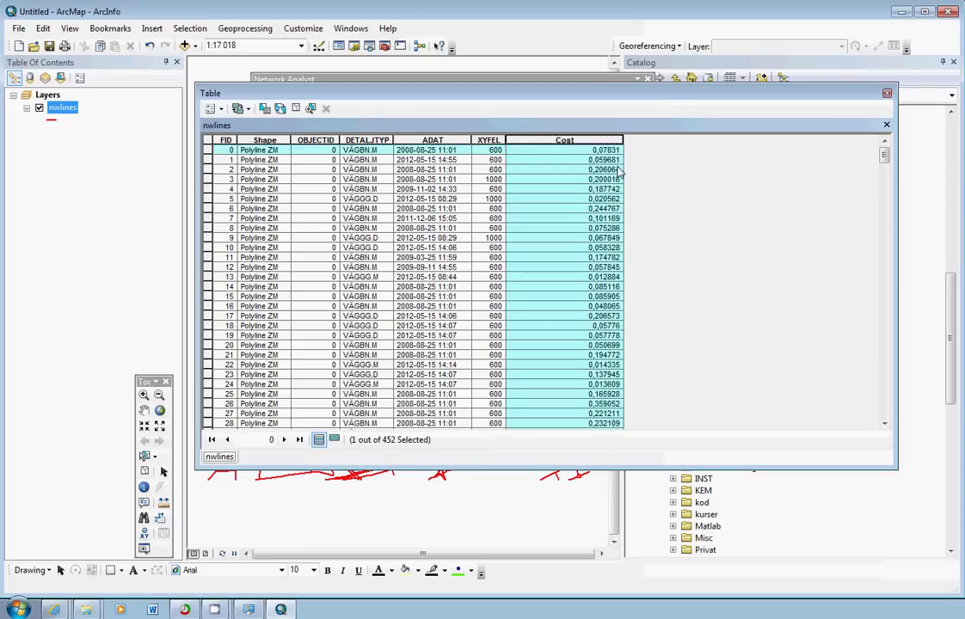
# - Close the attribute table and clear the selected features on the map
pyautogui.click(888, 94)
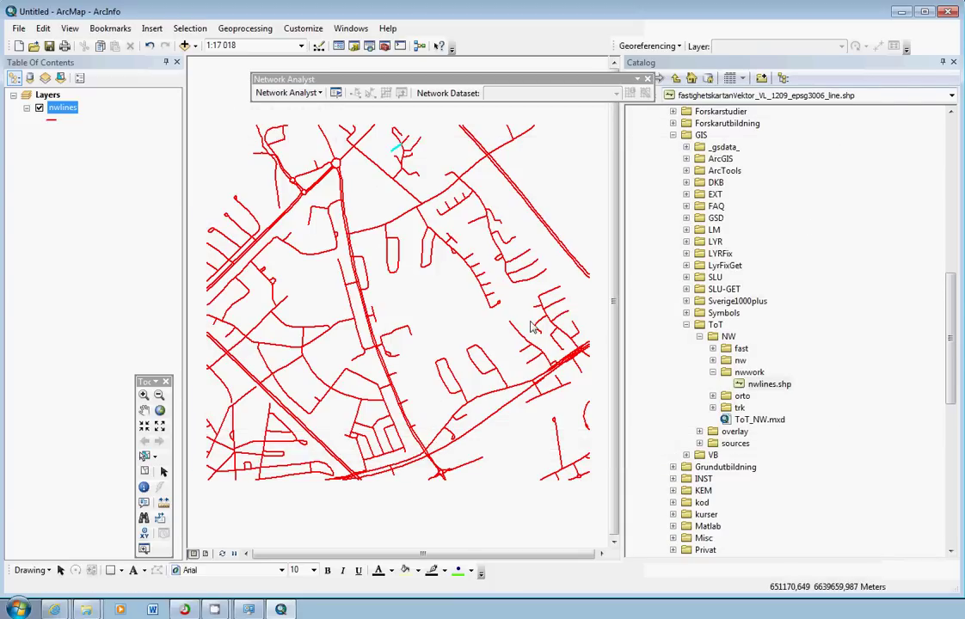
pyautogui.moveTo(952, 311); pyautogui.dragTo(953, 341)
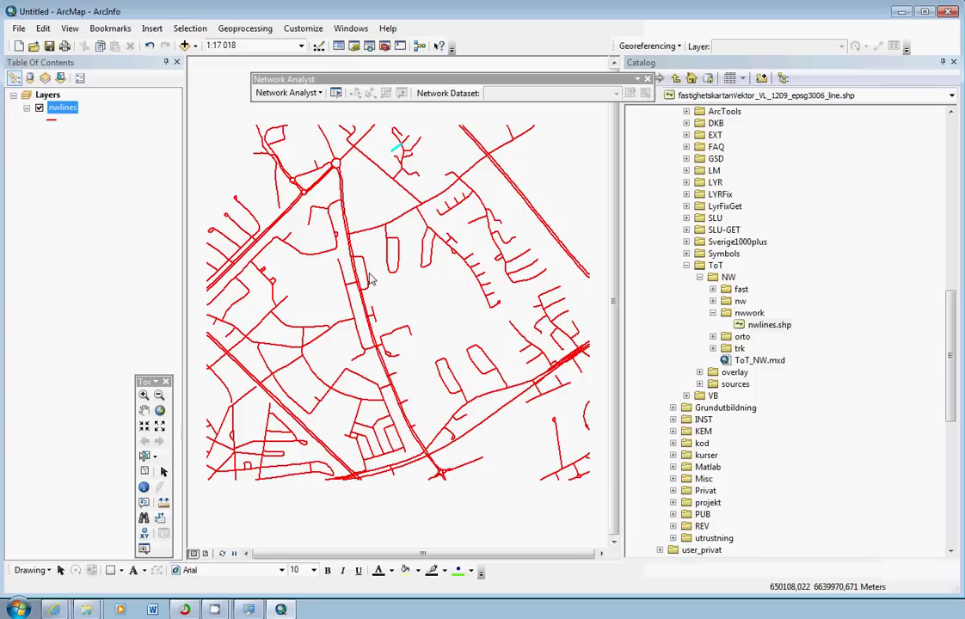
pyautogui.click(144, 471)
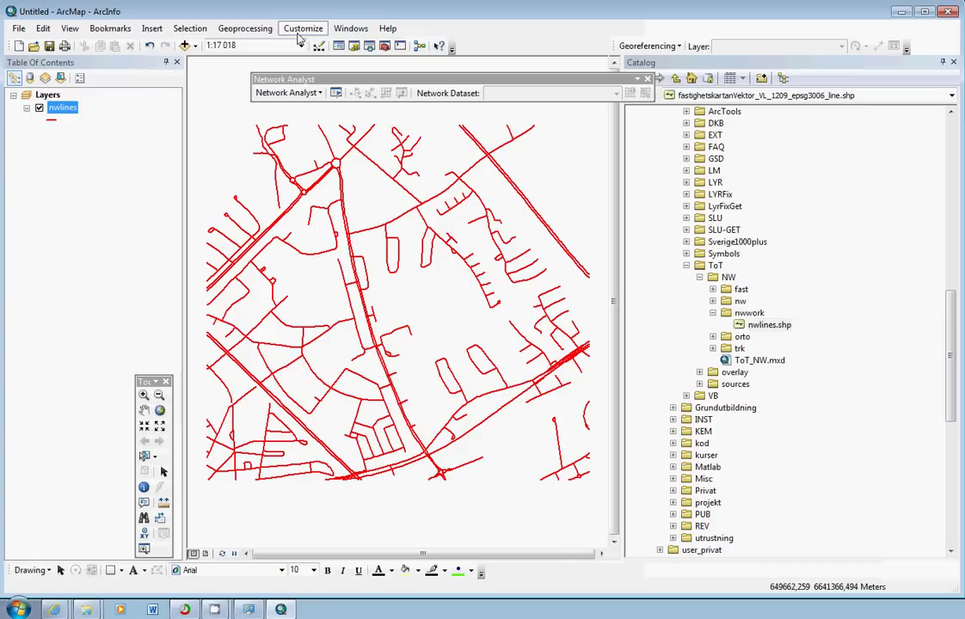
# - Turn on the Network Analyst extension from Customize > Extensions
pyautogui.click(302, 29)
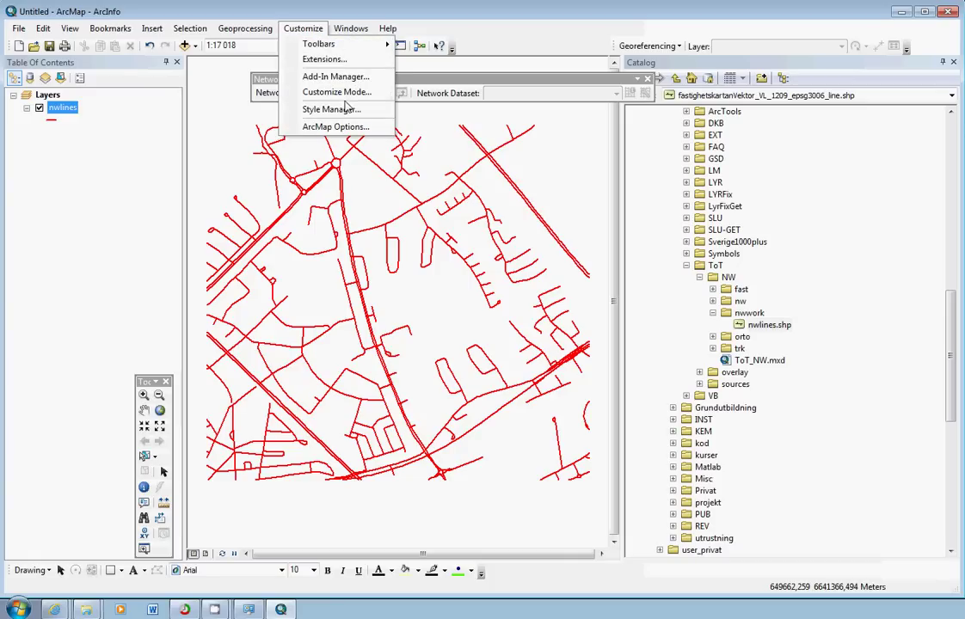
pyautogui.click(323, 58)
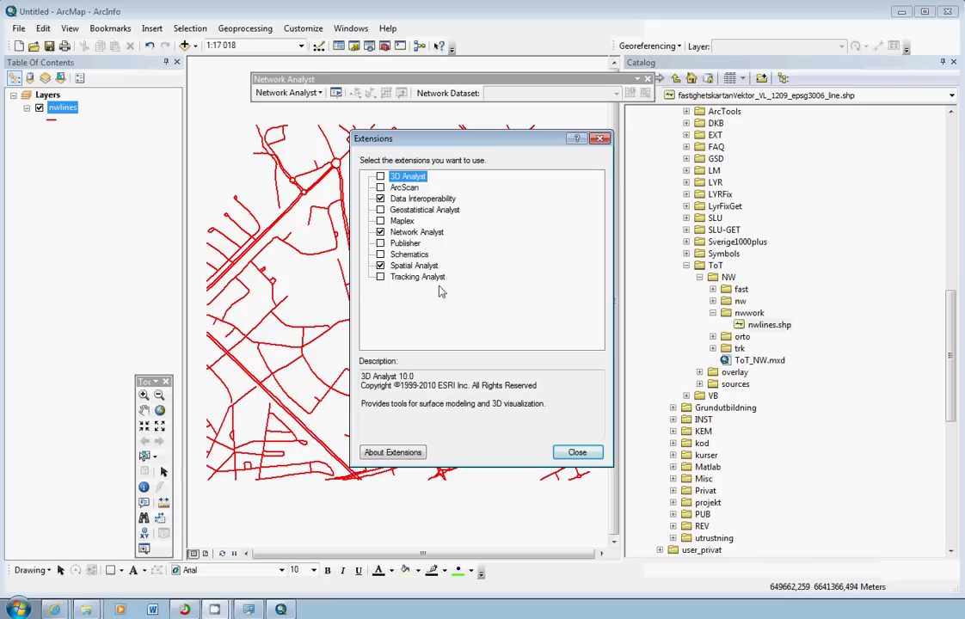
pyautogui.click(577, 452)
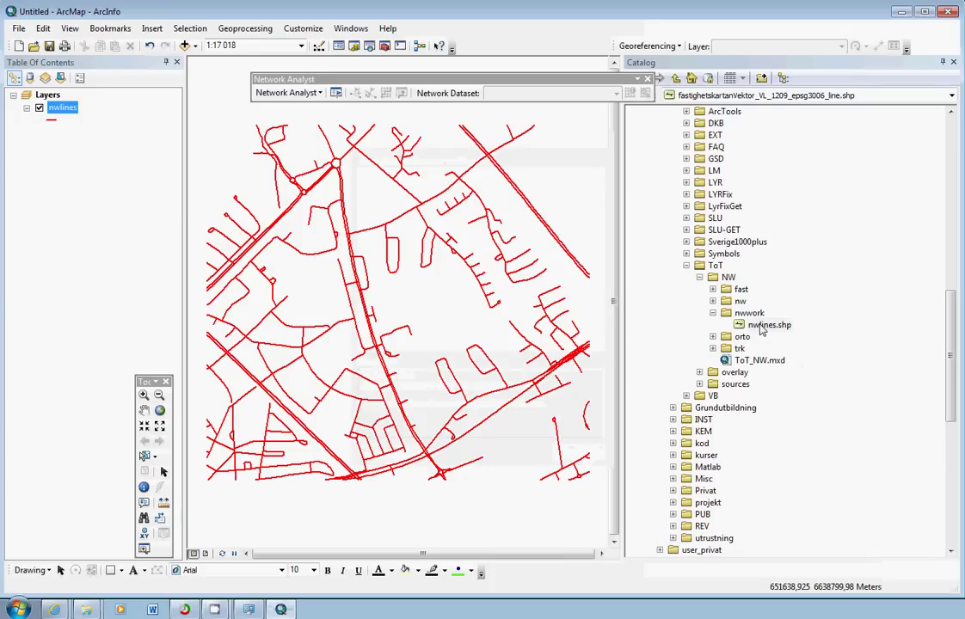
# - Start a new network dataset from nwlines.shp in Catalog, with the proposed name nwlines_ND
pyautogui.click(762, 327)
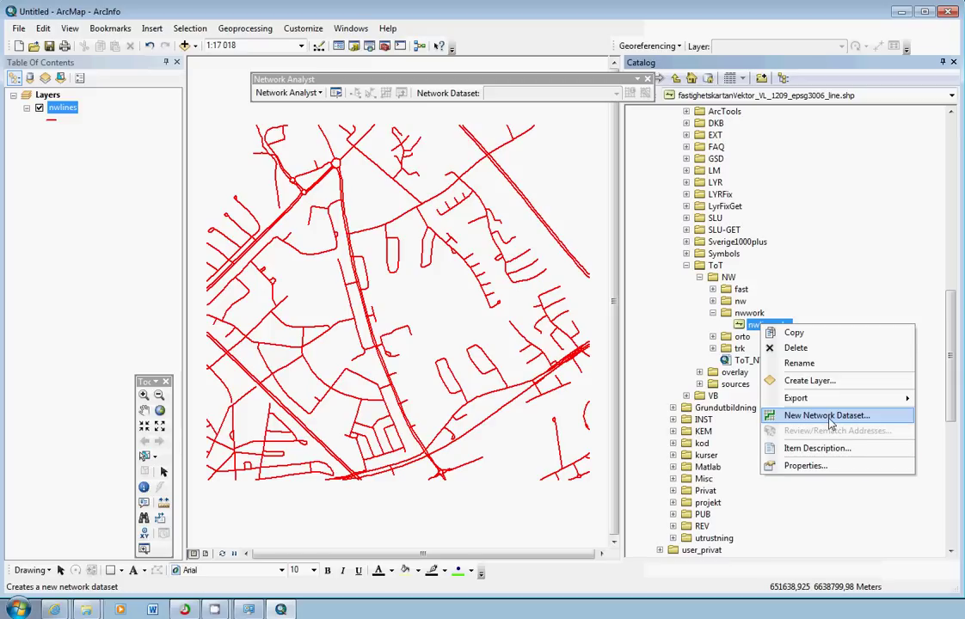
pyautogui.click(830, 421)
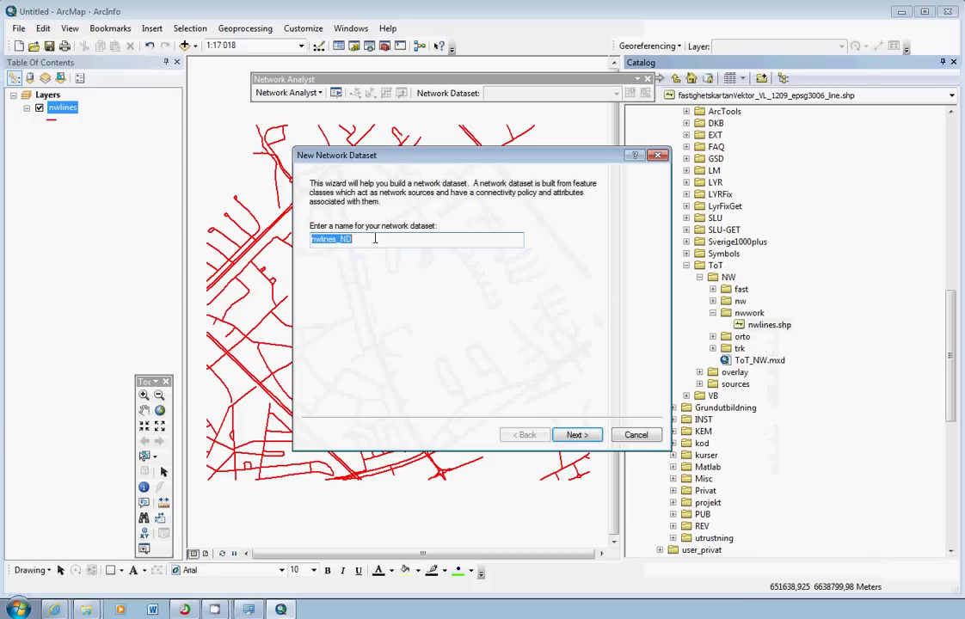
# - Keep the name nwlines_ND, model no turns, and leave connectivity at its defaults
pyautogui.click(346, 240)
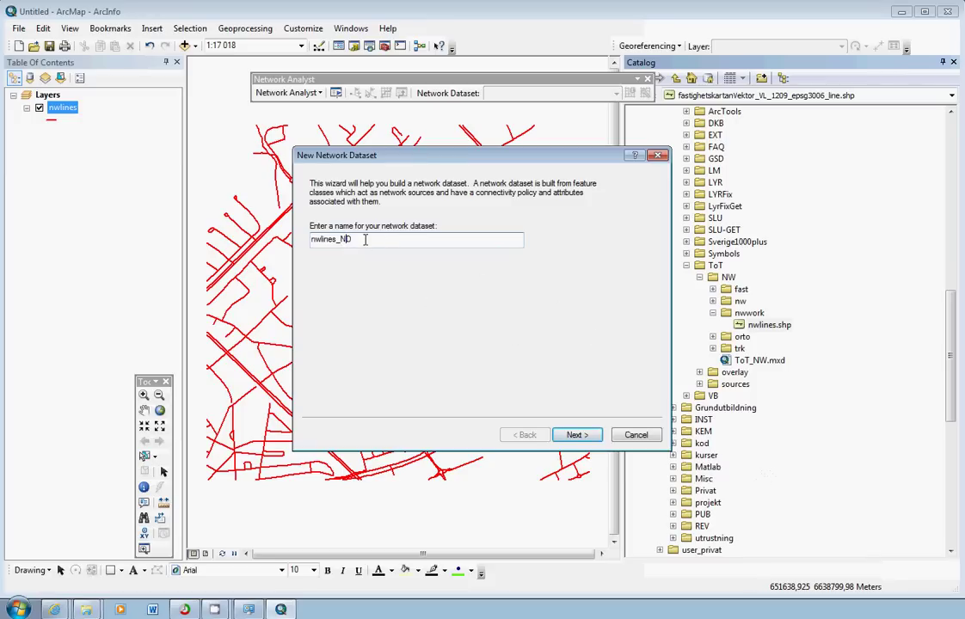
pyautogui.click(576, 434)
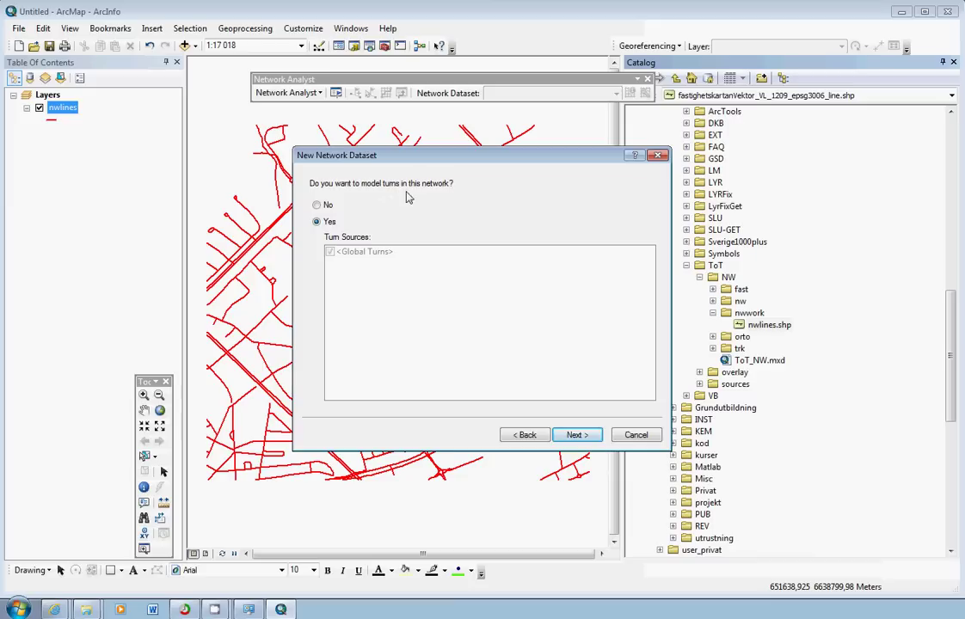
pyautogui.click(327, 208)
pyautogui.click(578, 436)
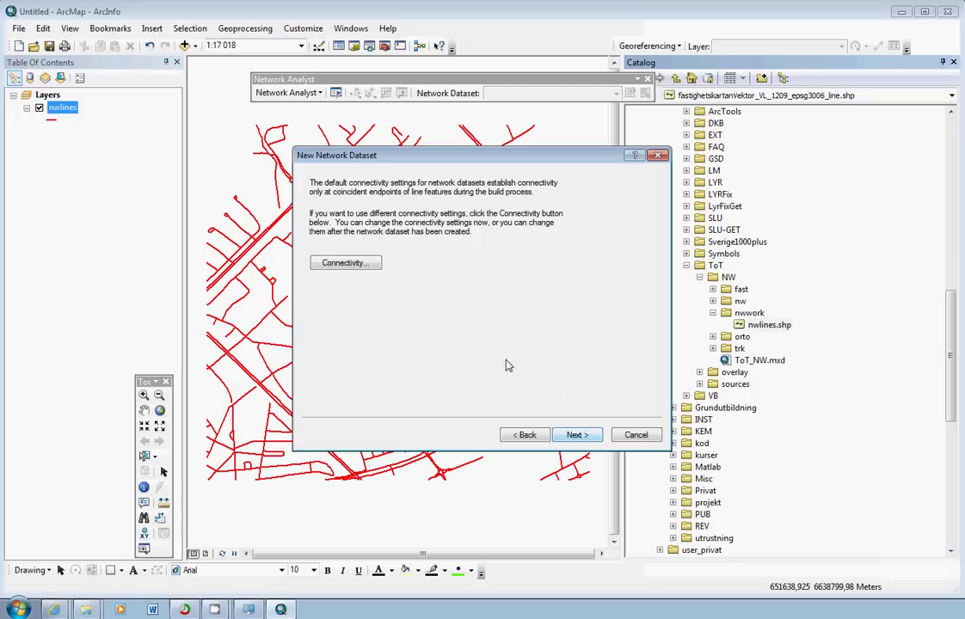
pyautogui.click(344, 263)
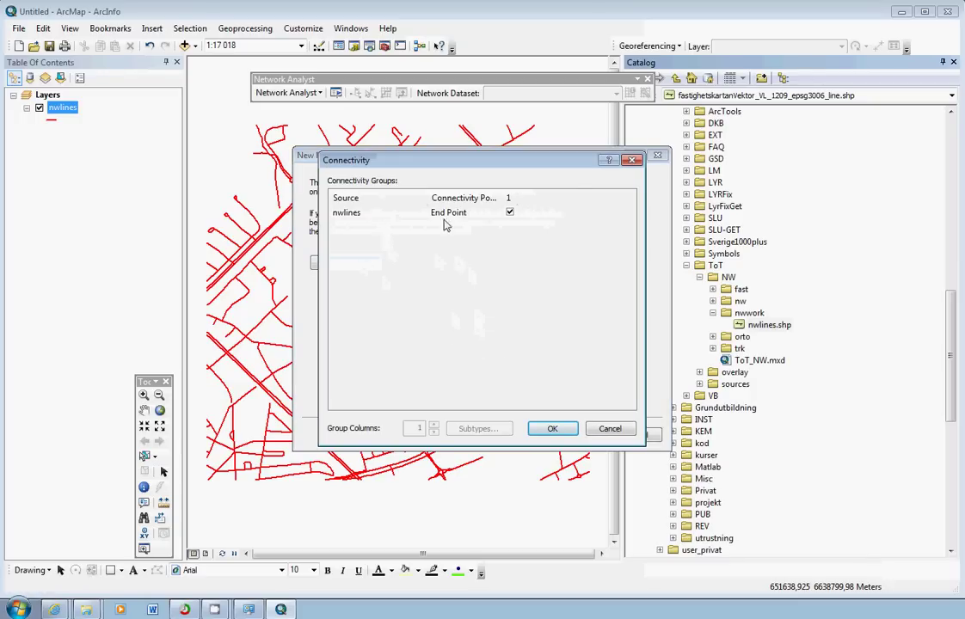
pyautogui.click(609, 430)
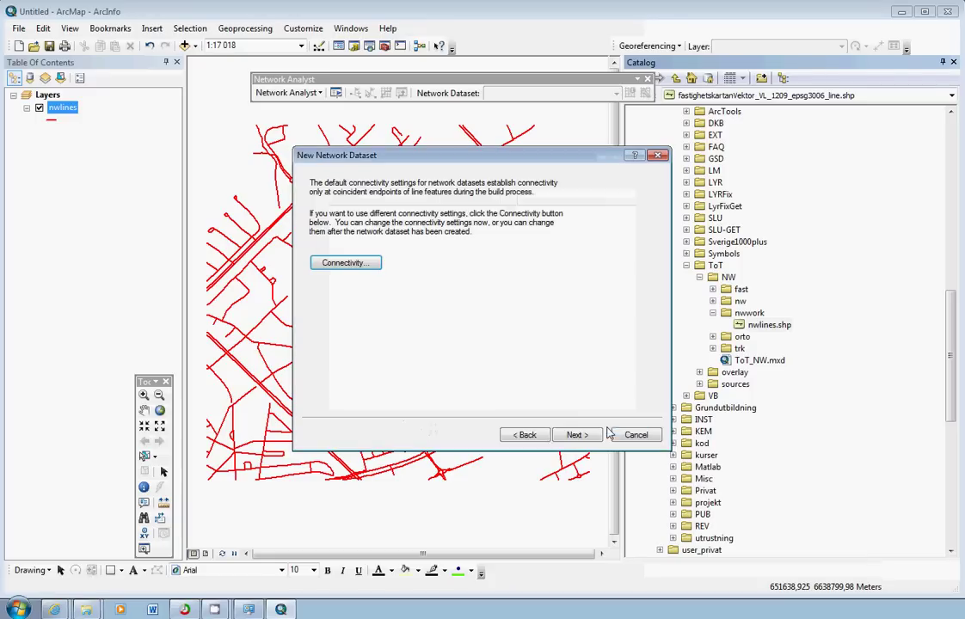
pyautogui.click(575, 434)
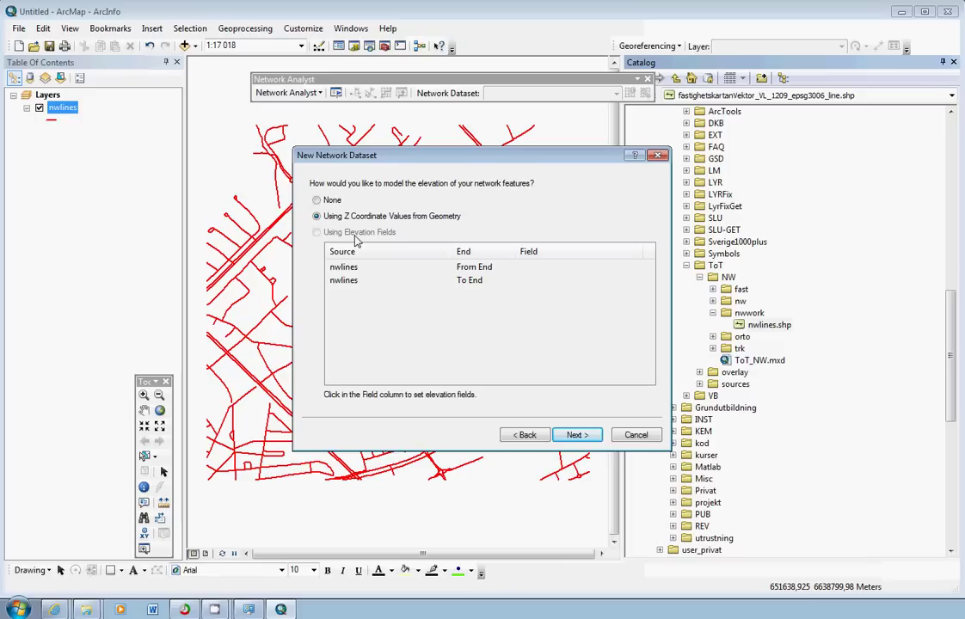
# - Set elevation modelling to None and advance to the attributes page listing Cost
pyautogui.click(317, 199)
pyautogui.click(585, 435)
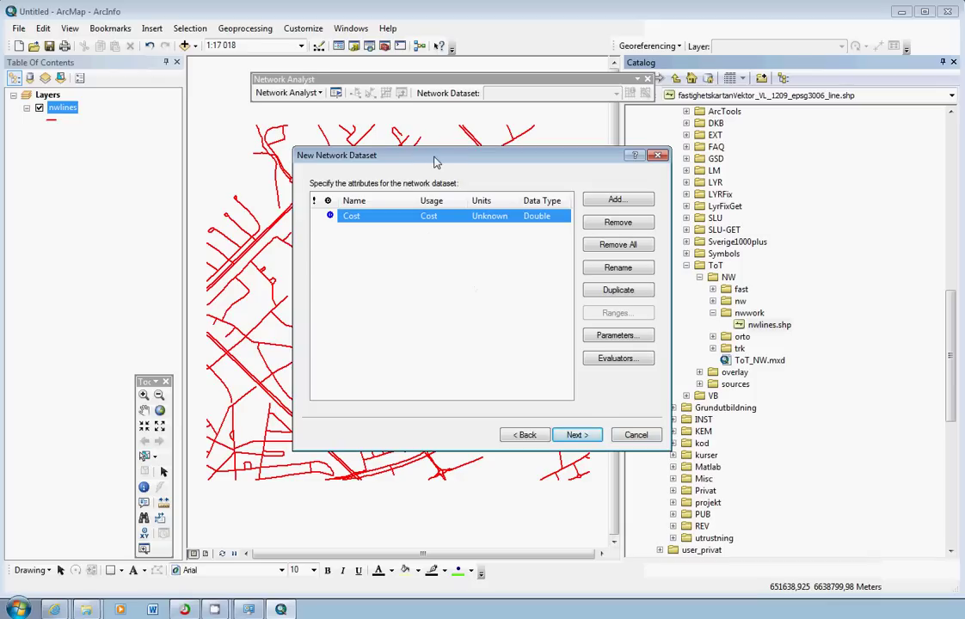
pyautogui.moveTo(436, 161); pyautogui.dragTo(359, 135)
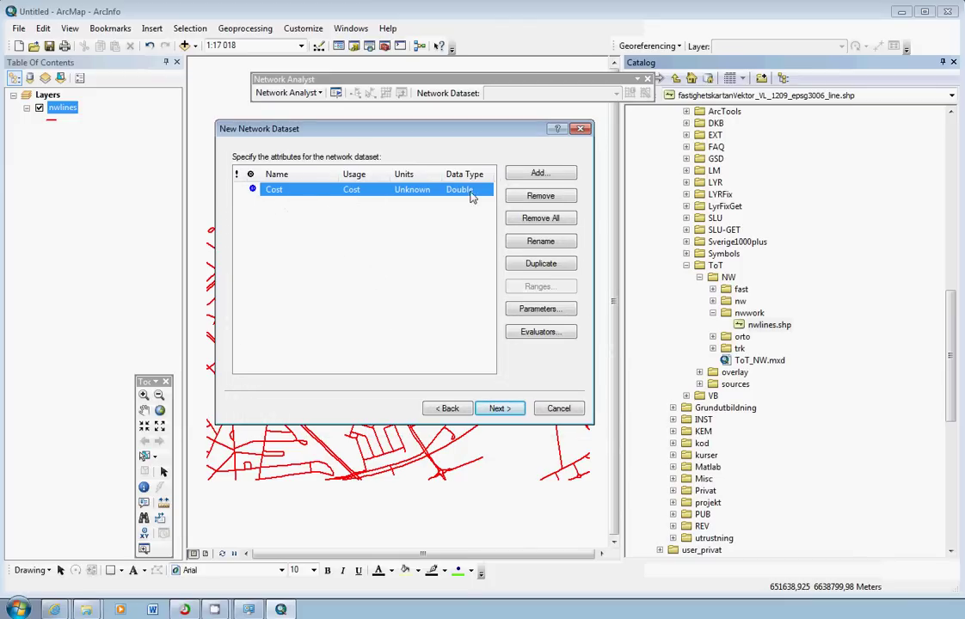
# - Set the Cost attribute's From-To and To-From evaluators to type Field, value Cost
pyautogui.doubleClick(287, 196)
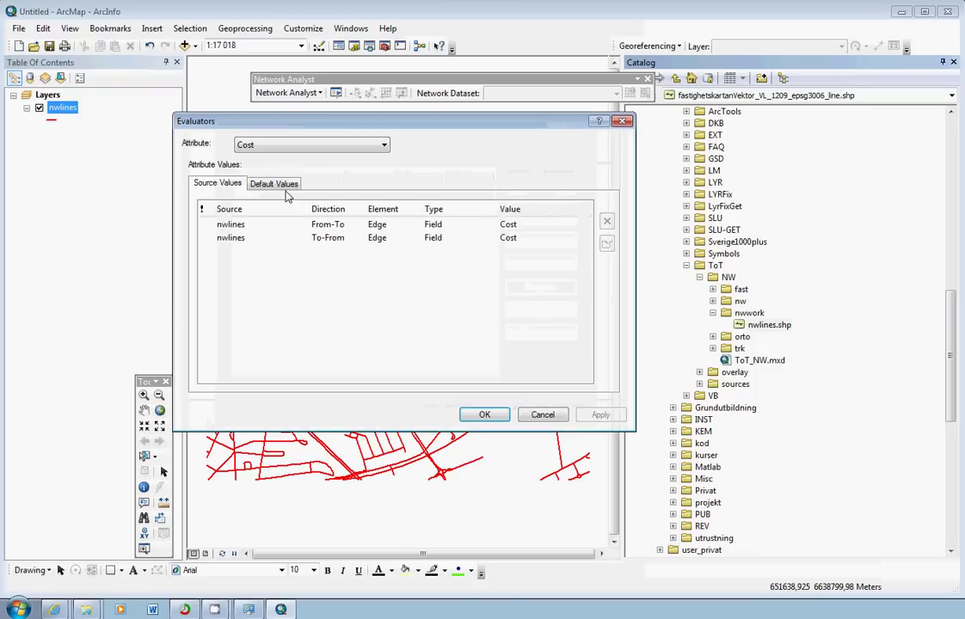
pyautogui.click(478, 226)
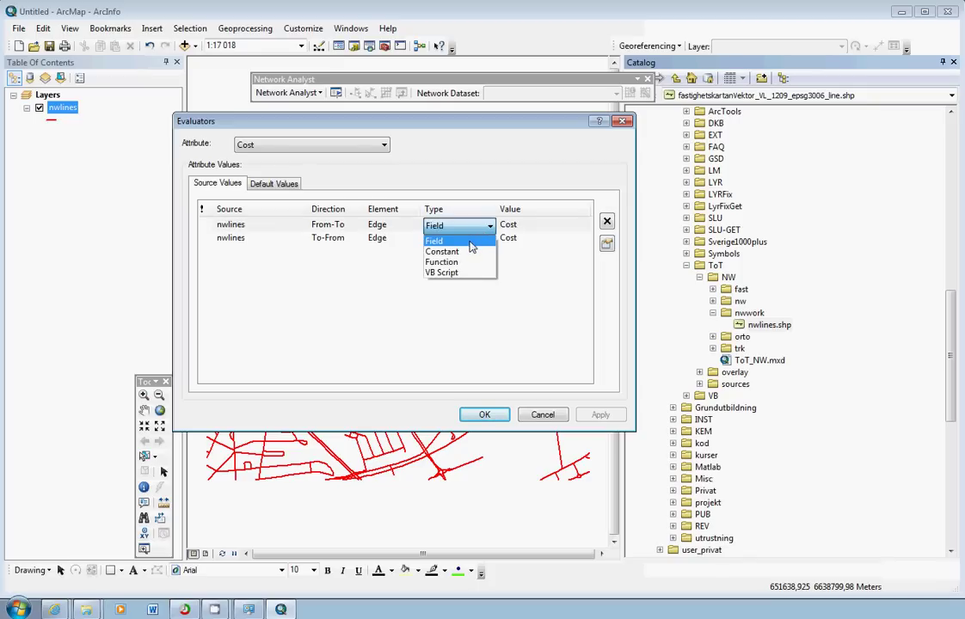
pyautogui.click(471, 244)
pyautogui.click(556, 225)
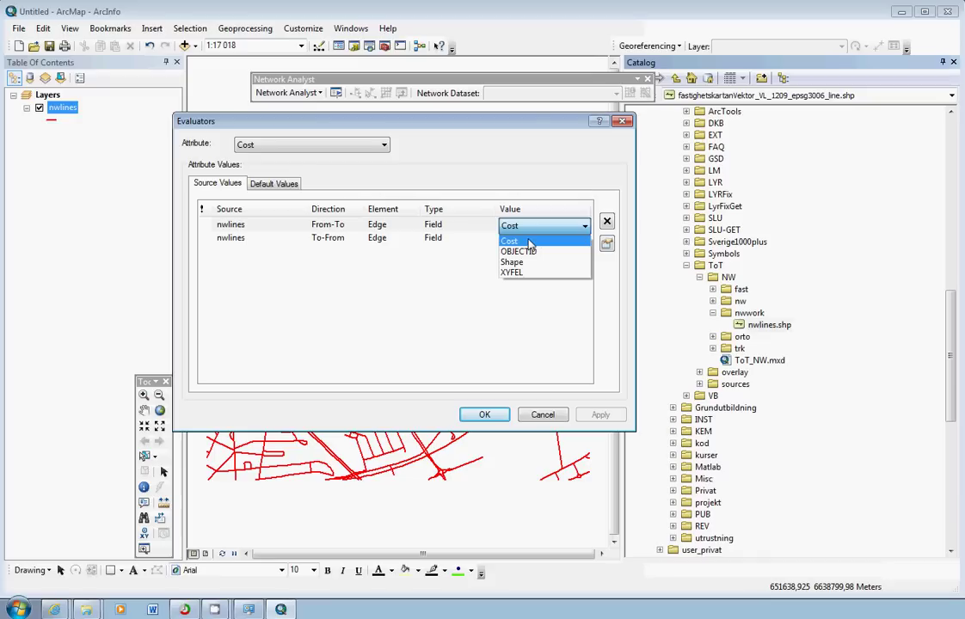
pyautogui.click(529, 241)
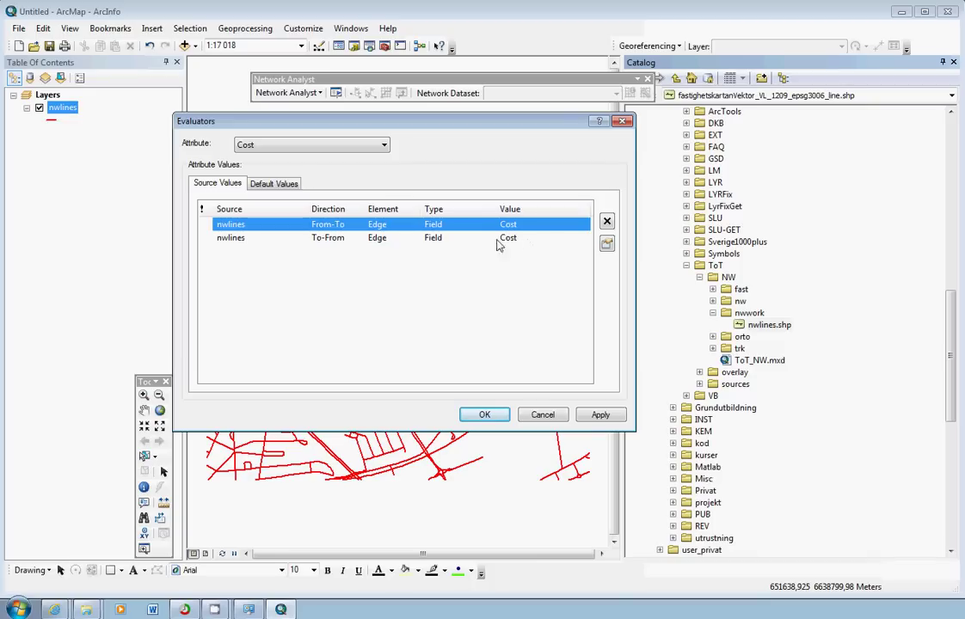
pyautogui.click(266, 239)
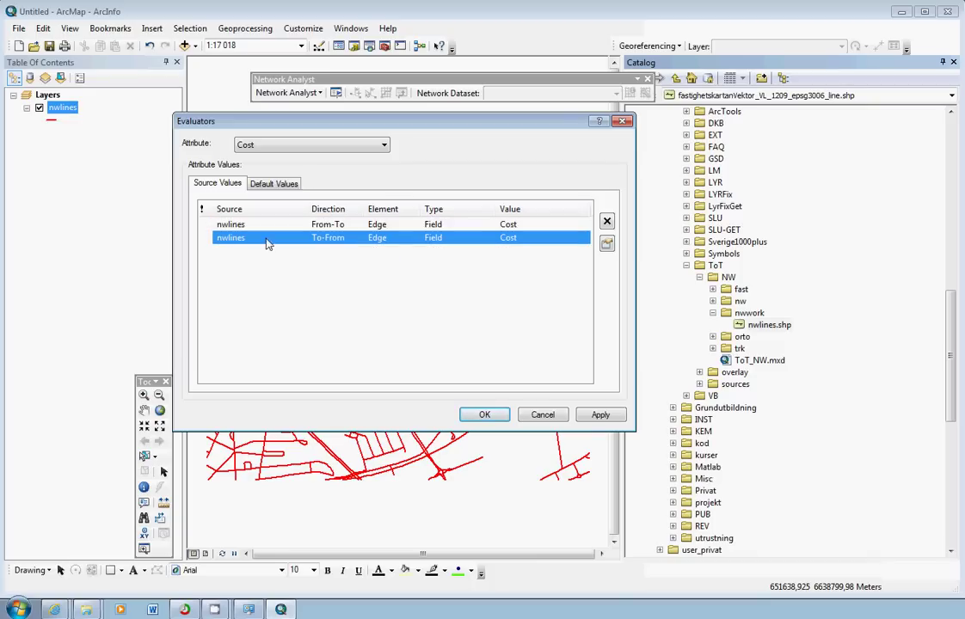
pyautogui.click(335, 224)
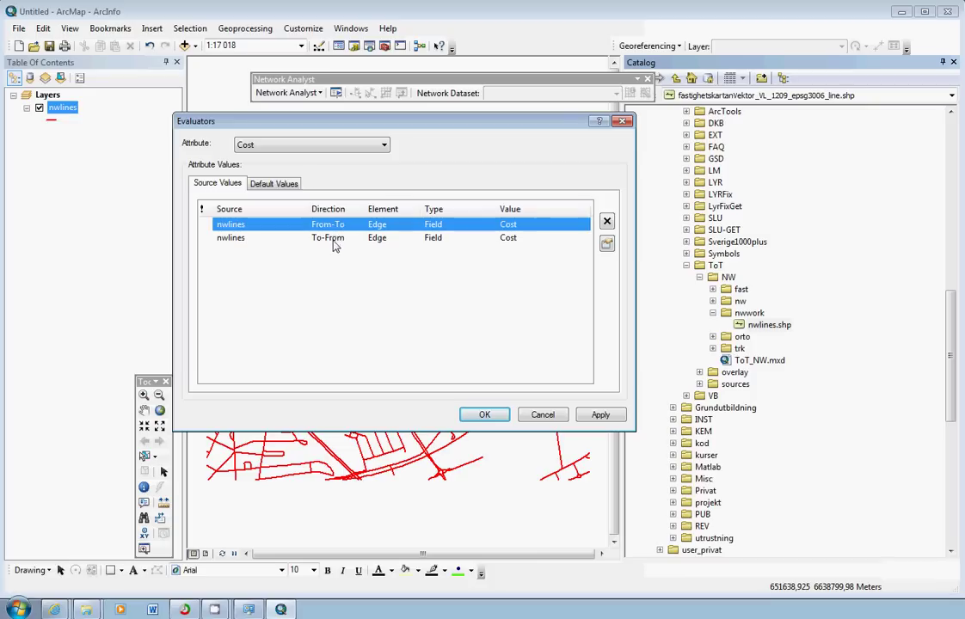
pyautogui.click(337, 237)
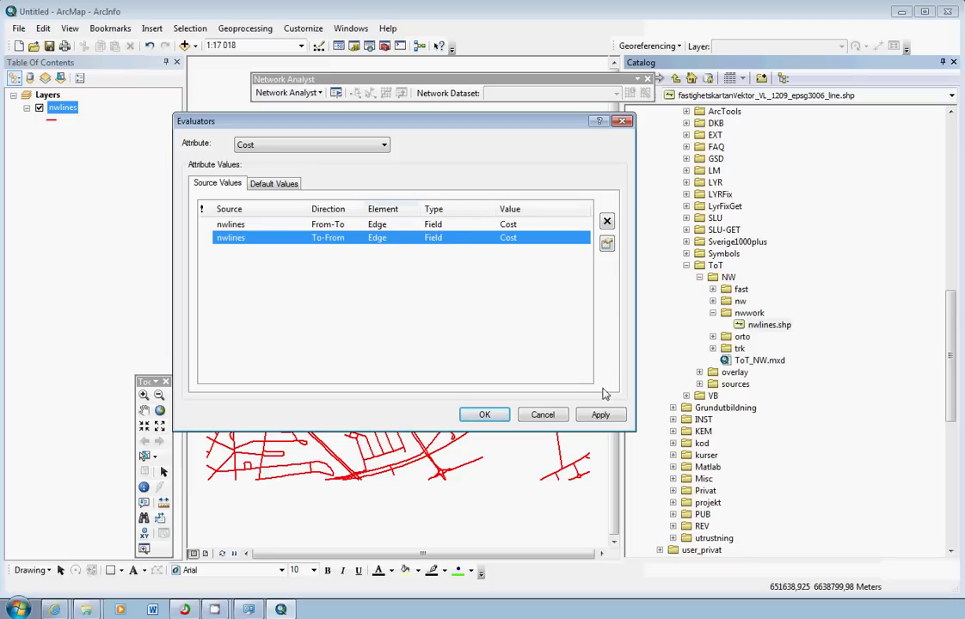
# - Confirm the evaluators and advance to driving directions, leaving directions at No
pyautogui.click(488, 416)
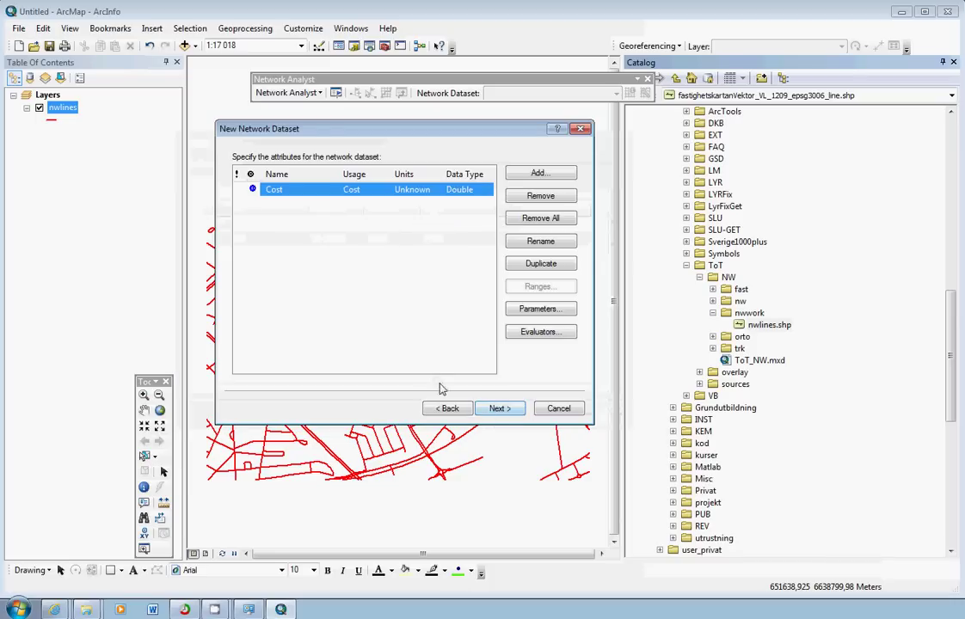
pyautogui.click(502, 409)
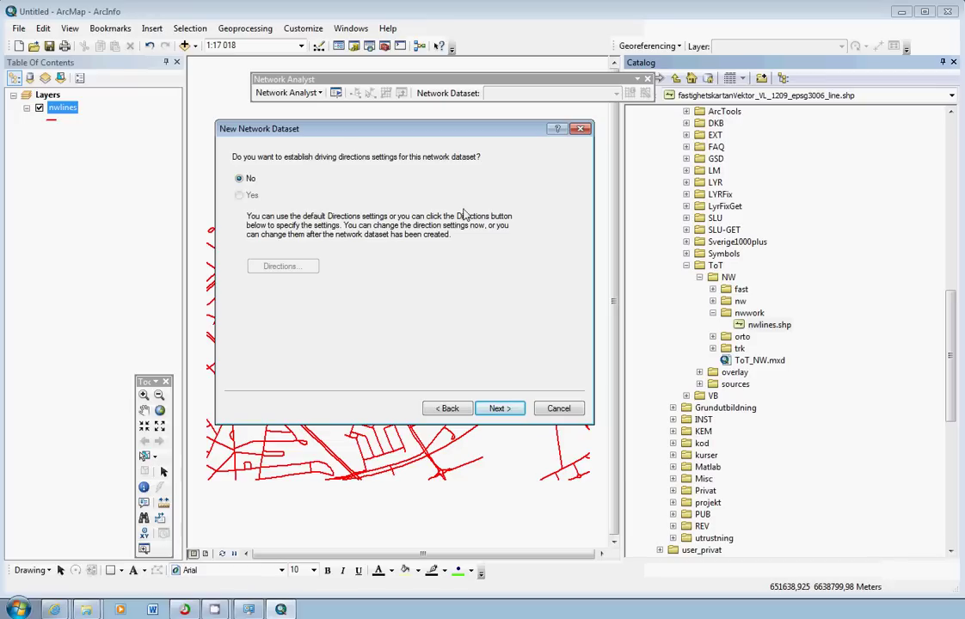
# - Finish the wizard, build nwlines_ND now, and add its junctions and edges to the map
pyautogui.click(498, 411)
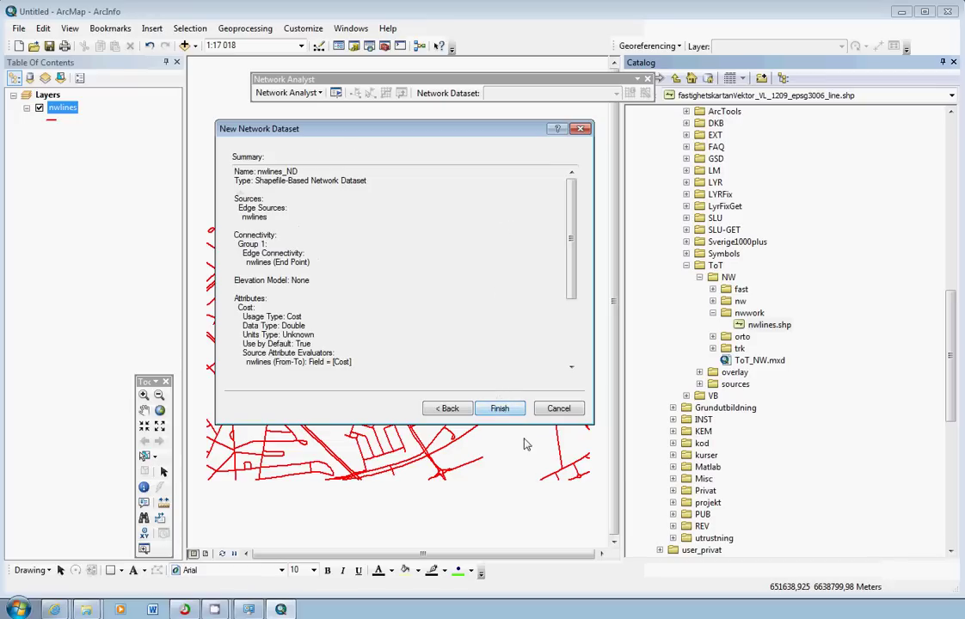
pyautogui.moveTo(570, 263)
pyautogui.mouseDown()
pyautogui.moveTo(576, 314)
pyautogui.moveTo(569, 240)
pyautogui.moveTo(569, 275)
pyautogui.moveTo(552, 307)
pyautogui.moveTo(498, 208)
pyautogui.moveTo(573, 237)
pyautogui.moveTo(569, 245)
pyautogui.mouseUp()
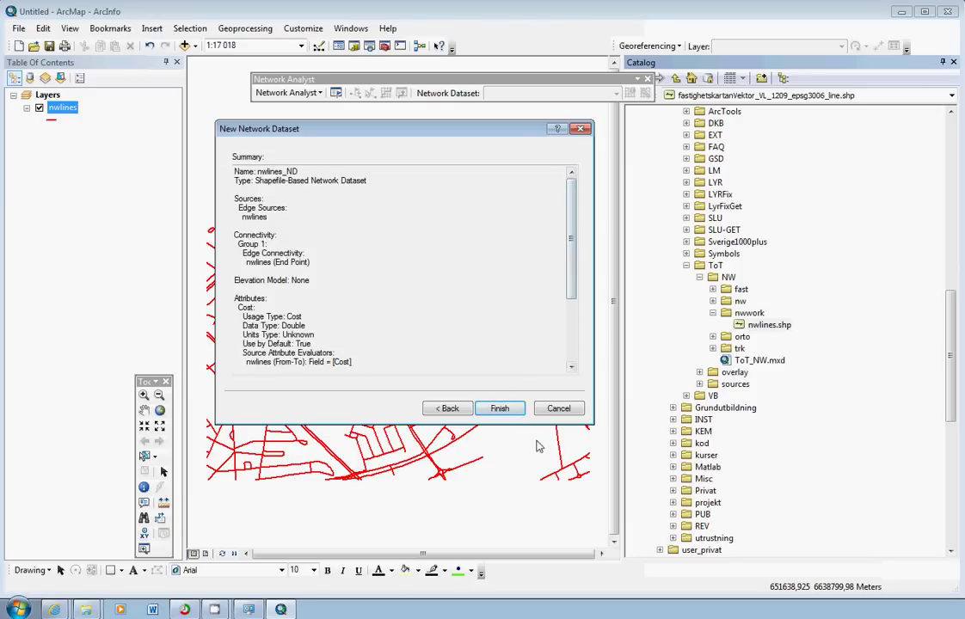
pyautogui.click(500, 409)
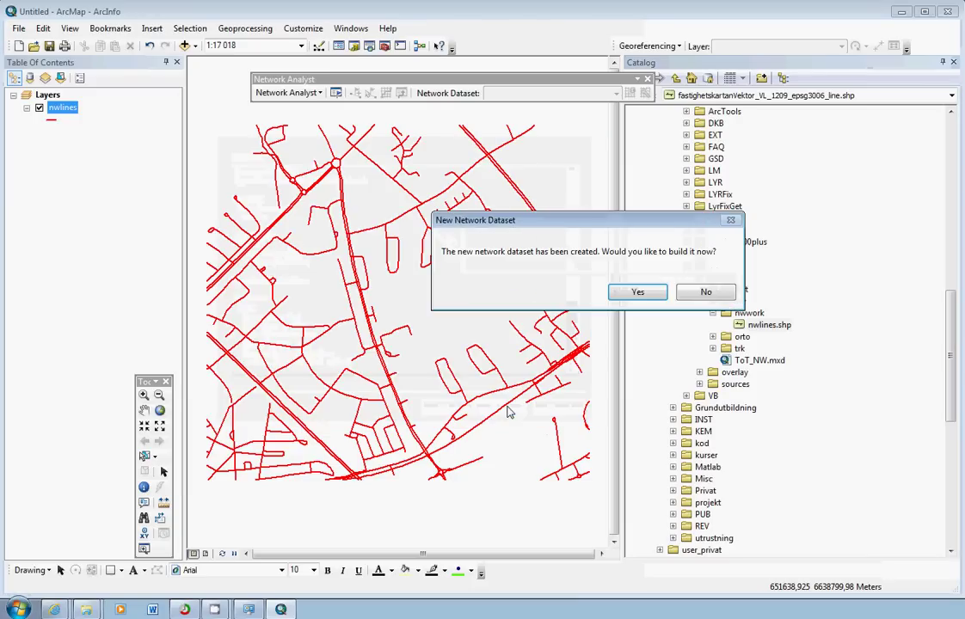
pyautogui.moveTo(577, 220); pyautogui.dragTo(425, 190)
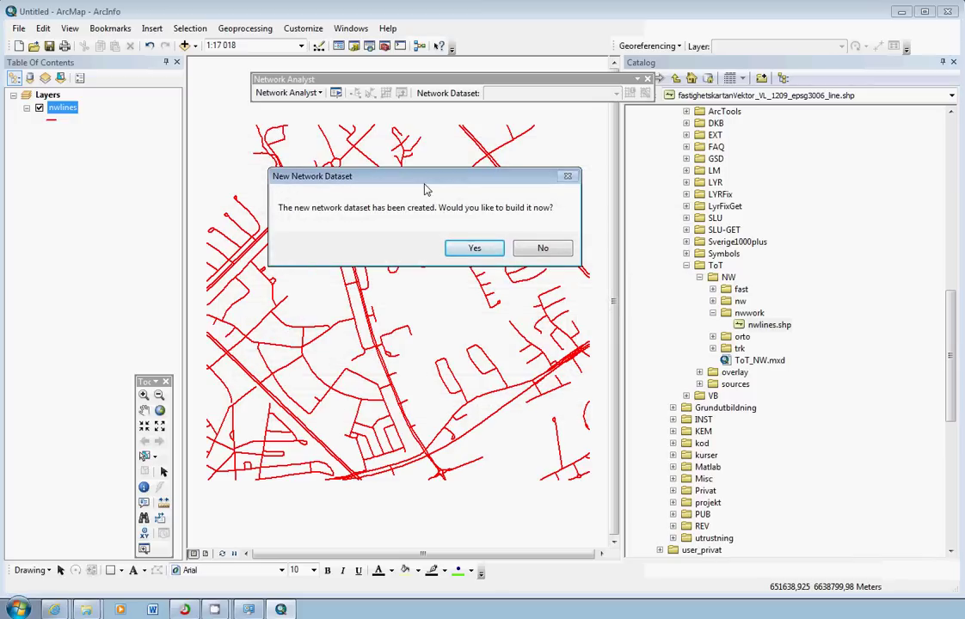
pyautogui.click(494, 250)
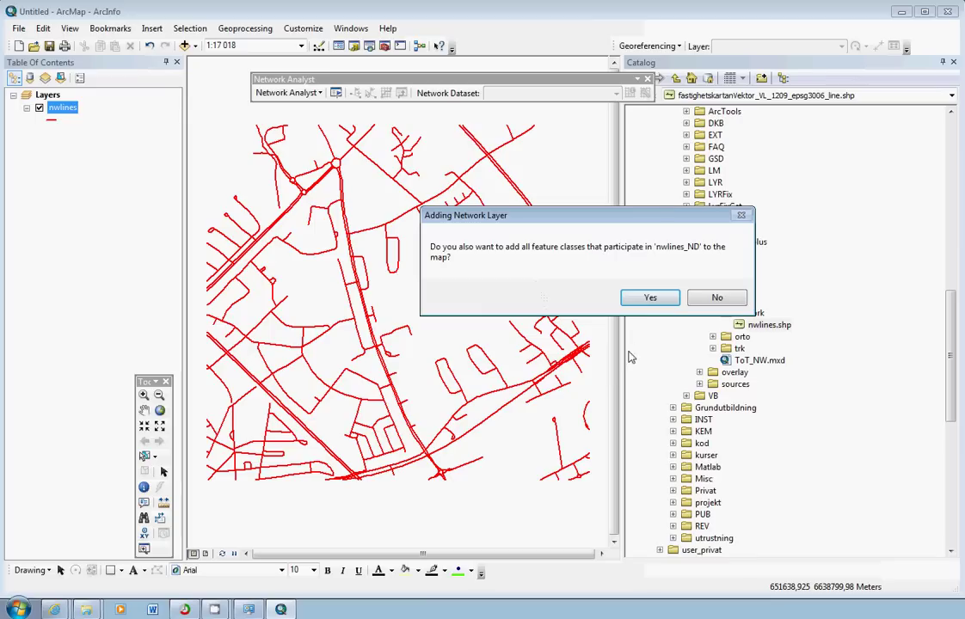
pyautogui.click(650, 298)
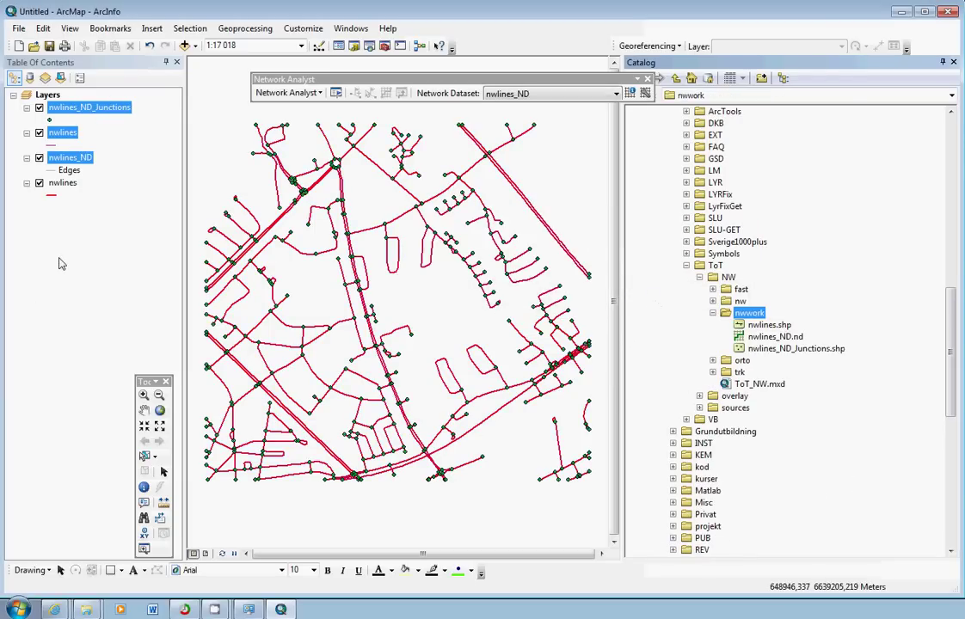
# - Hide the red nwlines and nwlines_ND layers, keeping junction points and network lines visible
pyautogui.click(60, 183)
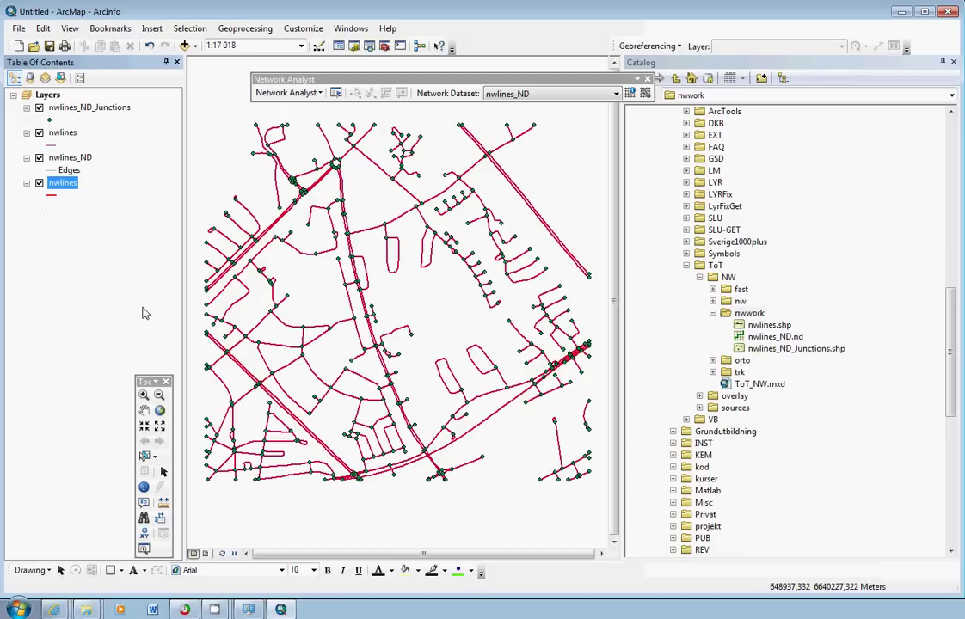
pyautogui.click(38, 183)
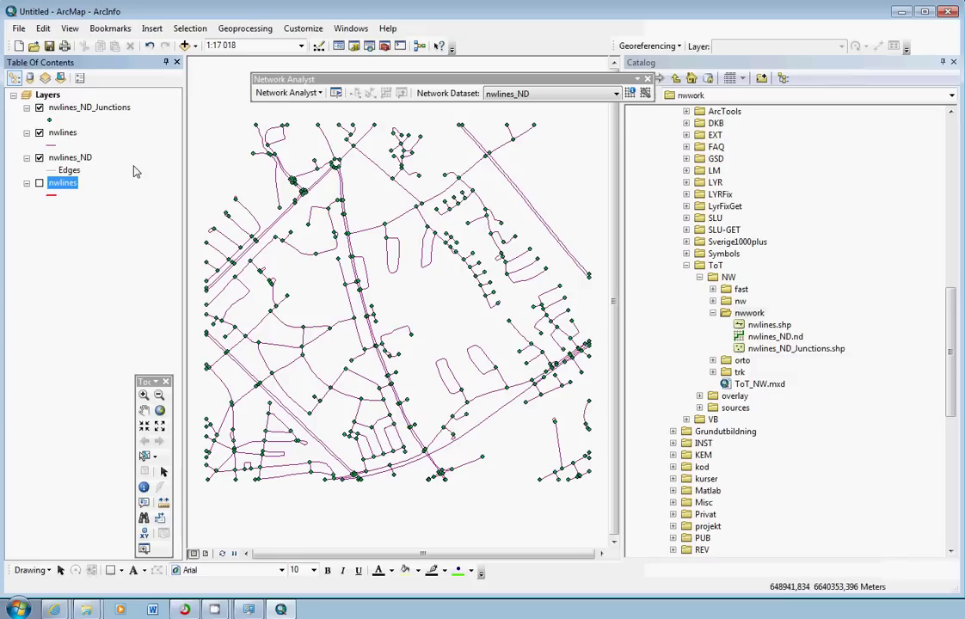
pyautogui.click(39, 157)
pyautogui.click(39, 132)
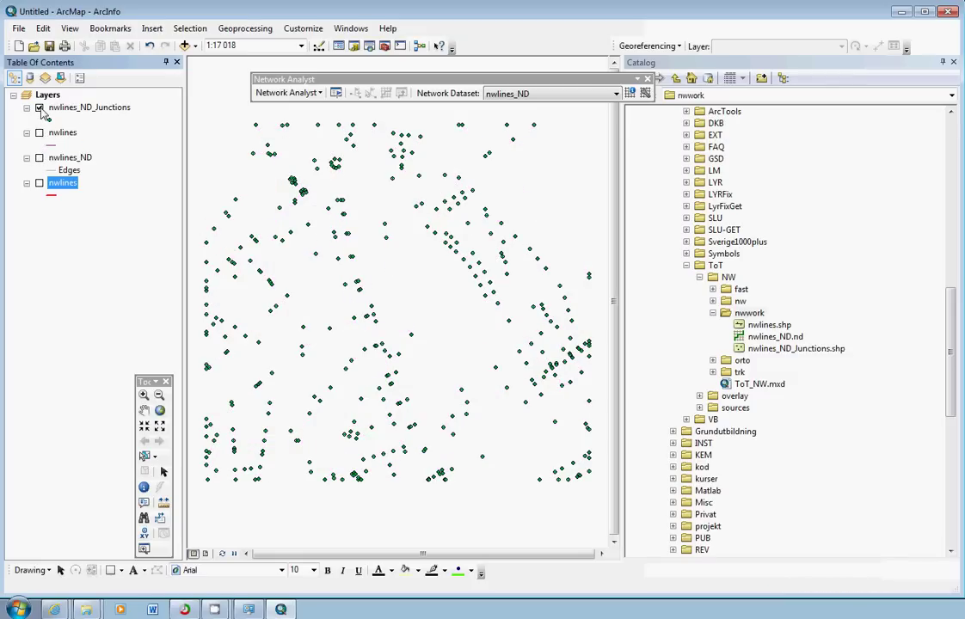
pyautogui.click(39, 108)
pyautogui.click(38, 108)
pyautogui.click(38, 132)
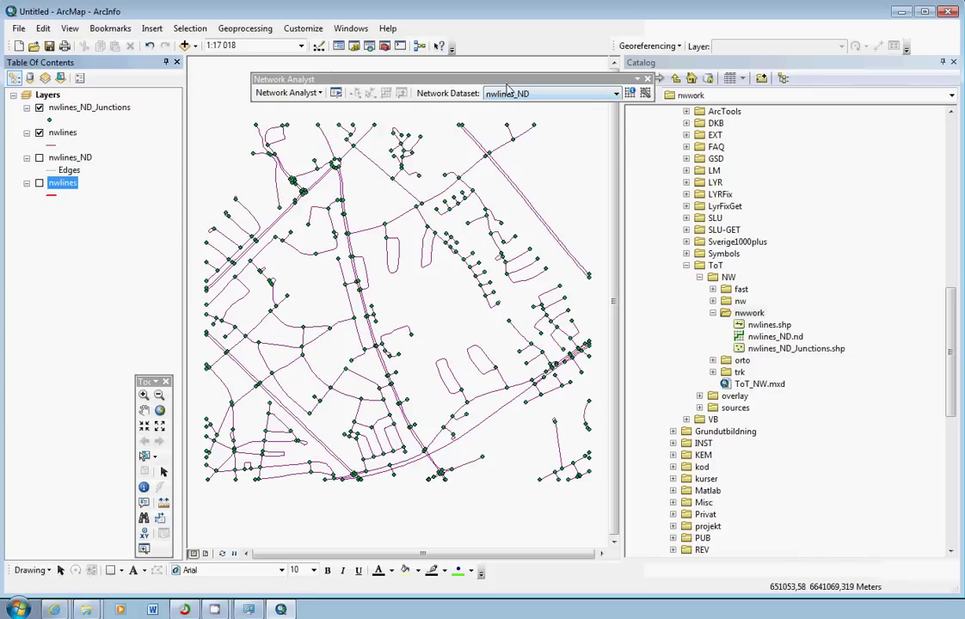
# - Show the Network Analyst toolbar with nwlines_ND chosen as its network dataset
pyautogui.moveTo(505, 84); pyautogui.dragTo(456, 77)
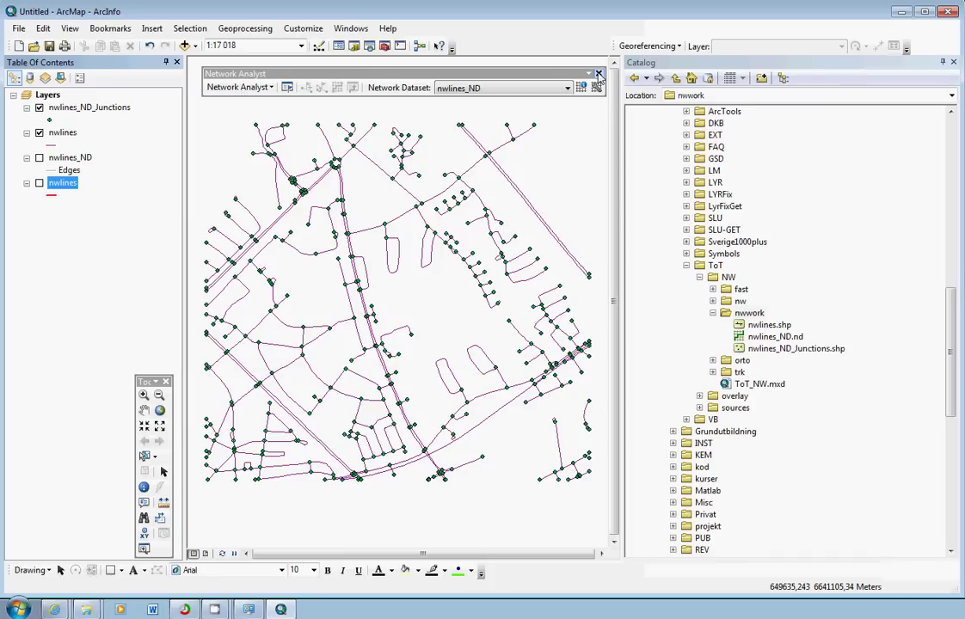
pyautogui.click(599, 74)
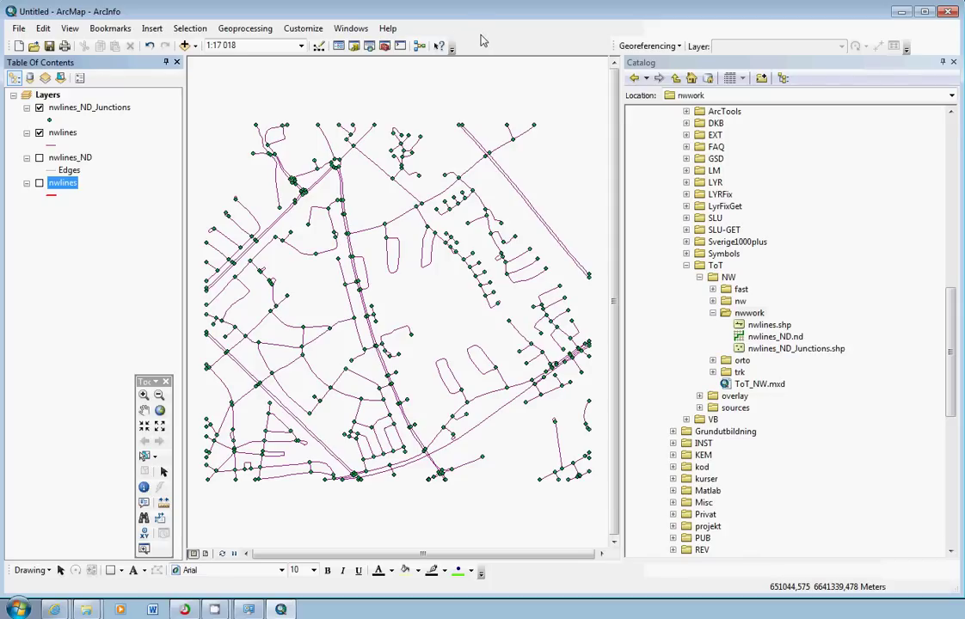
pyautogui.rightClick(483, 40)
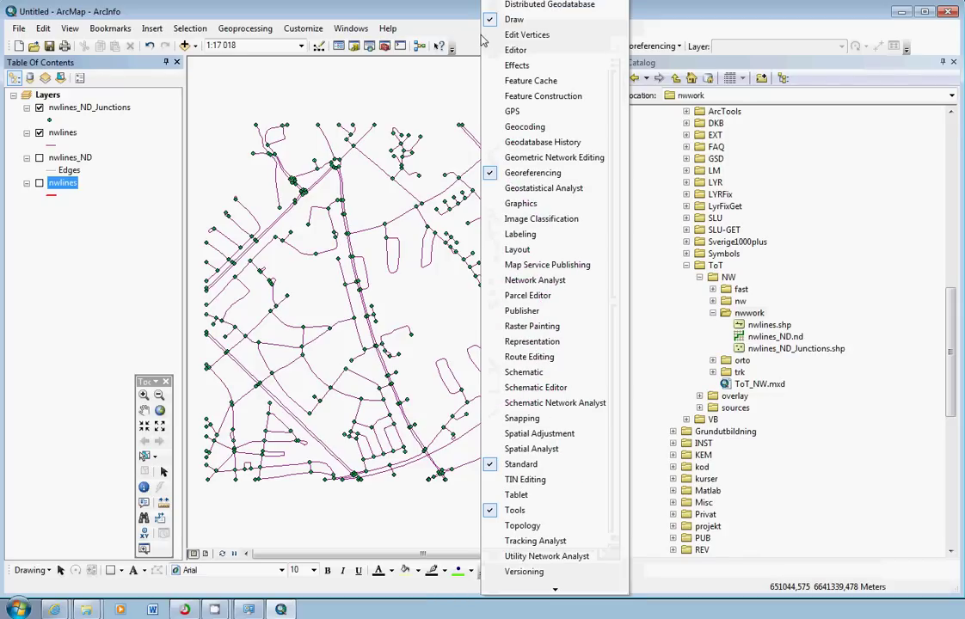
pyautogui.click(493, 286)
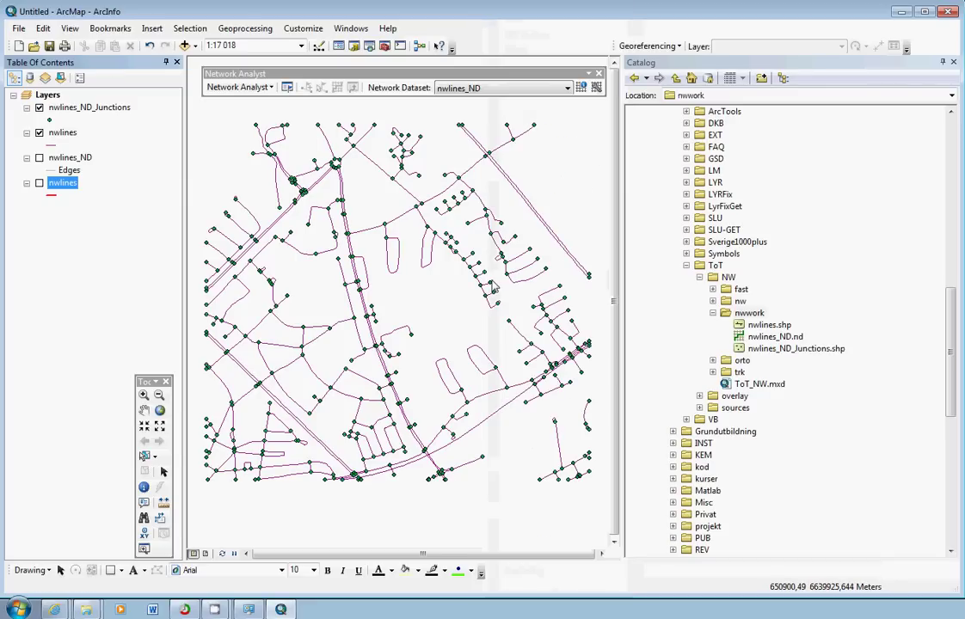
pyautogui.click(569, 91)
pyautogui.click(527, 99)
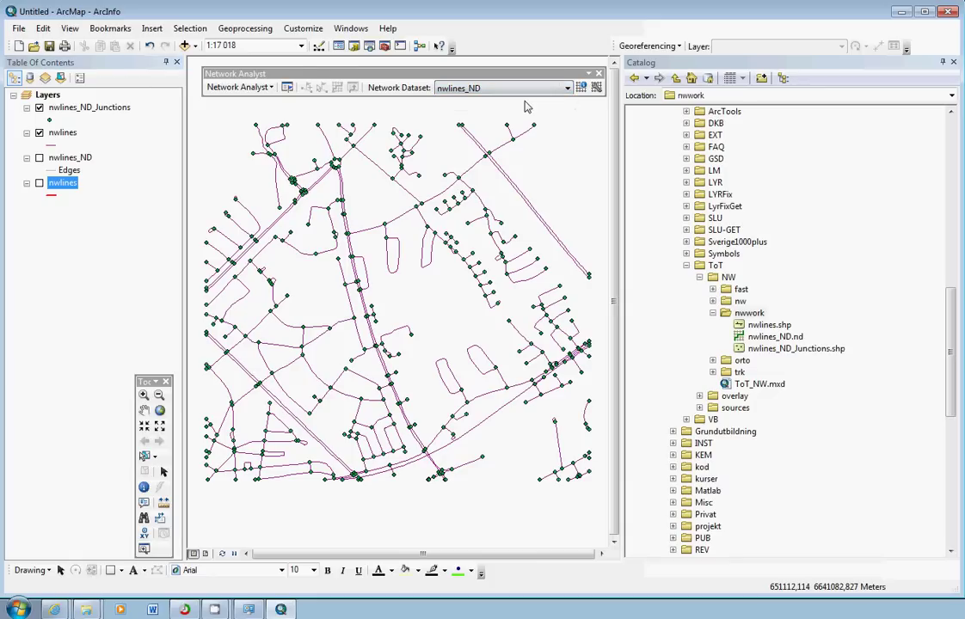
pyautogui.click(270, 89)
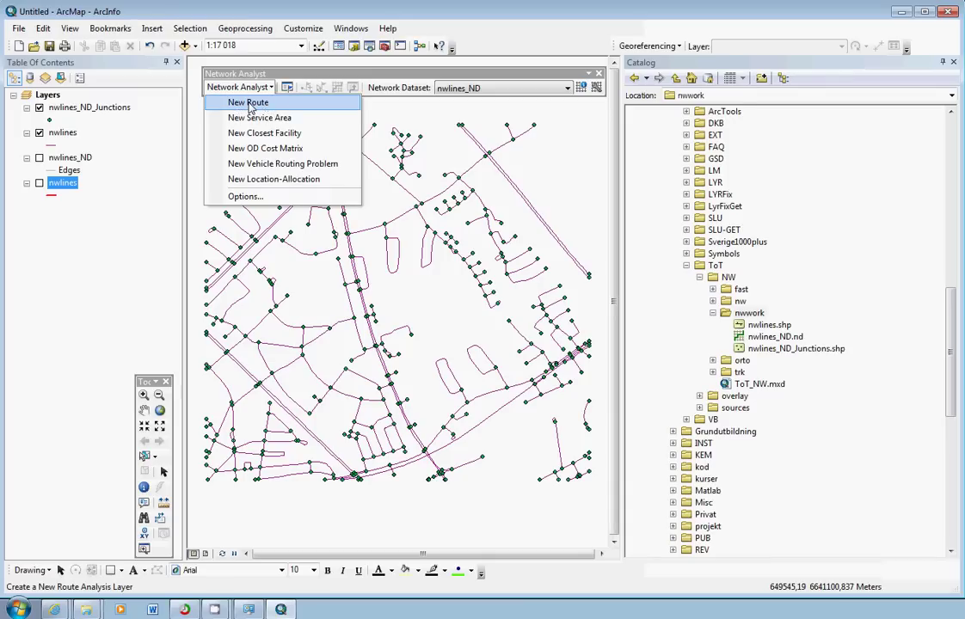
# - Add a new Route analysis layer to the map
pyautogui.click(249, 104)
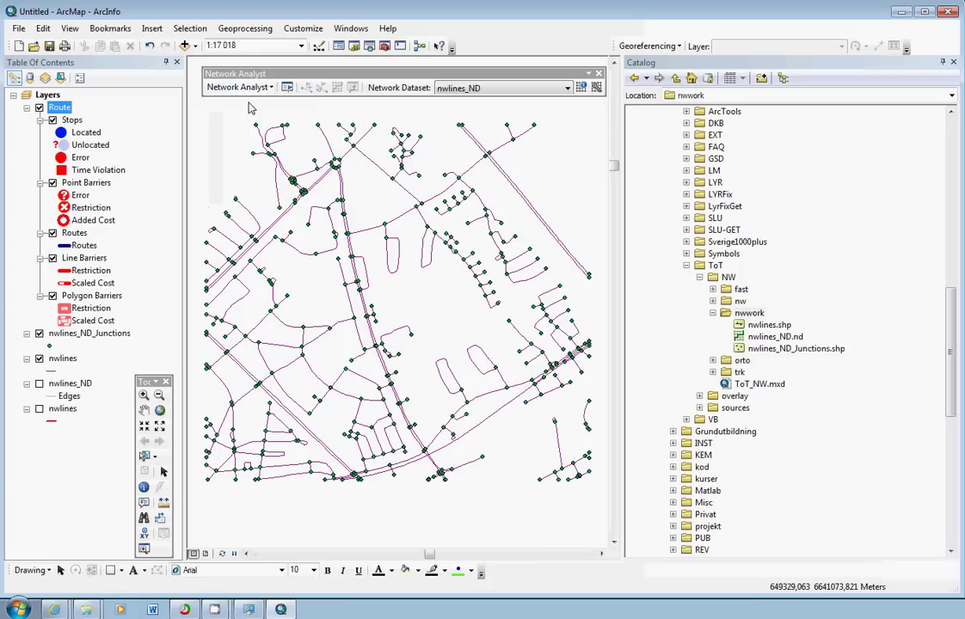
pyautogui.click(39, 358)
pyautogui.click(39, 358)
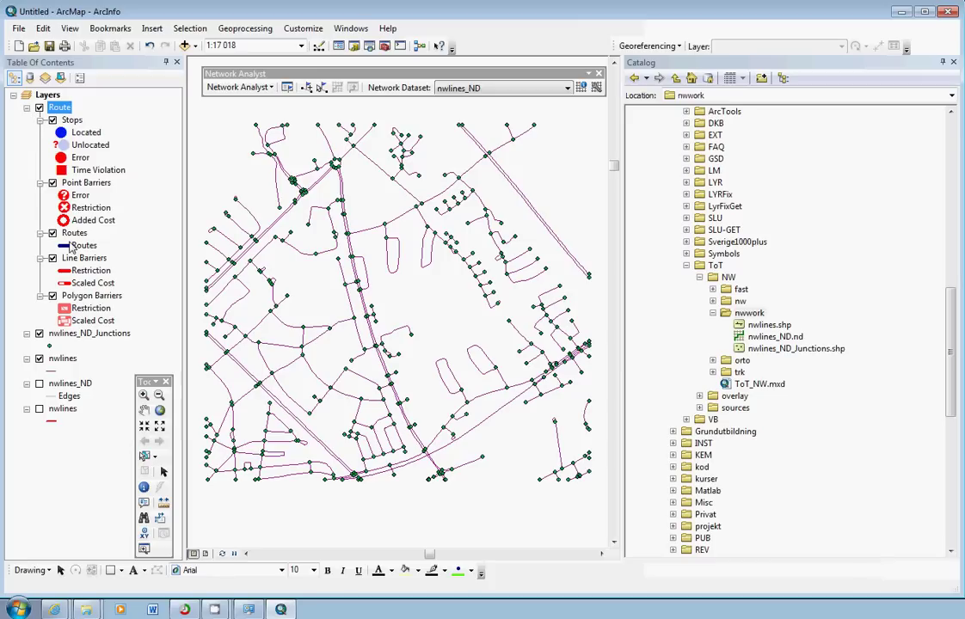
# - Review the Stops, Barriers and Routes sublayers, collapse them, and leave Stops selected
pyautogui.click(71, 119)
pyautogui.click(86, 183)
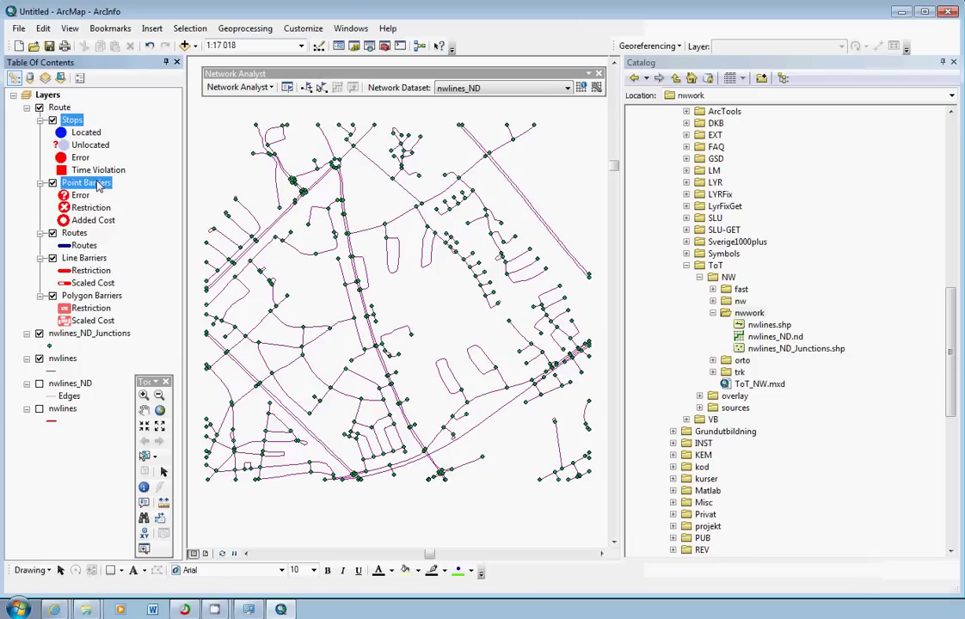
pyautogui.click(75, 233)
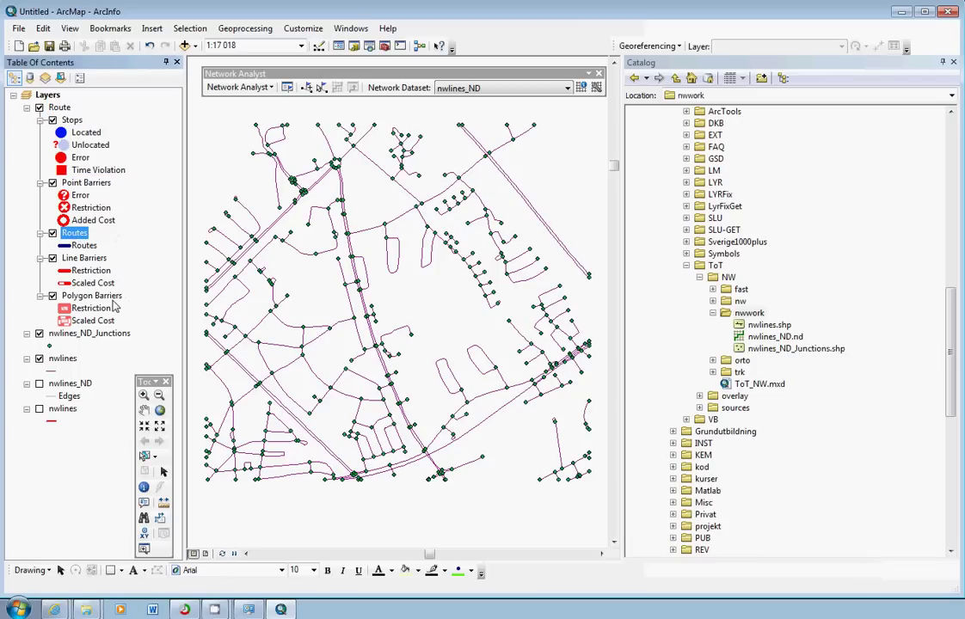
pyautogui.click(85, 258)
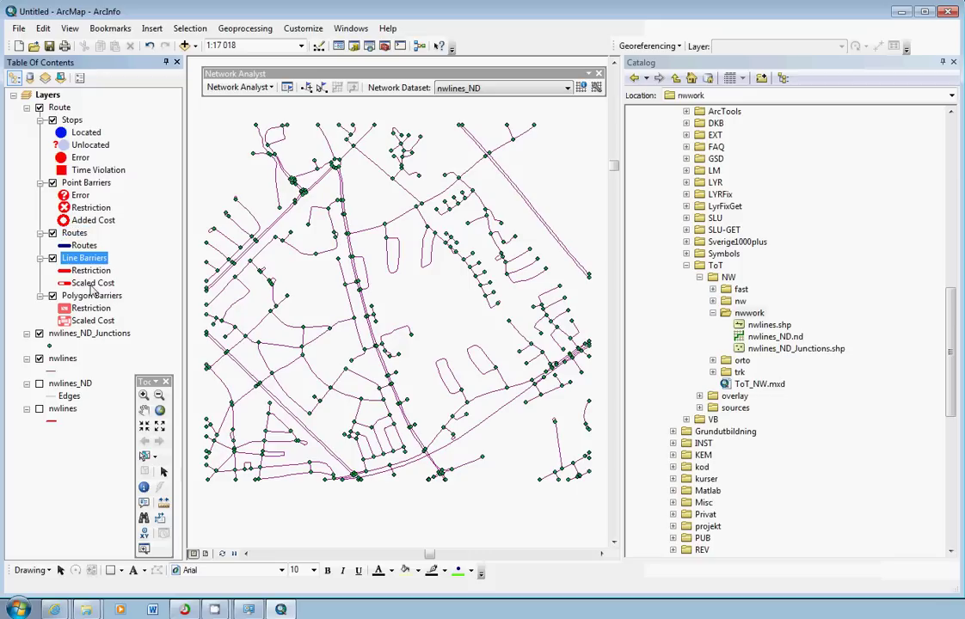
pyautogui.click(90, 295)
pyautogui.click(40, 295)
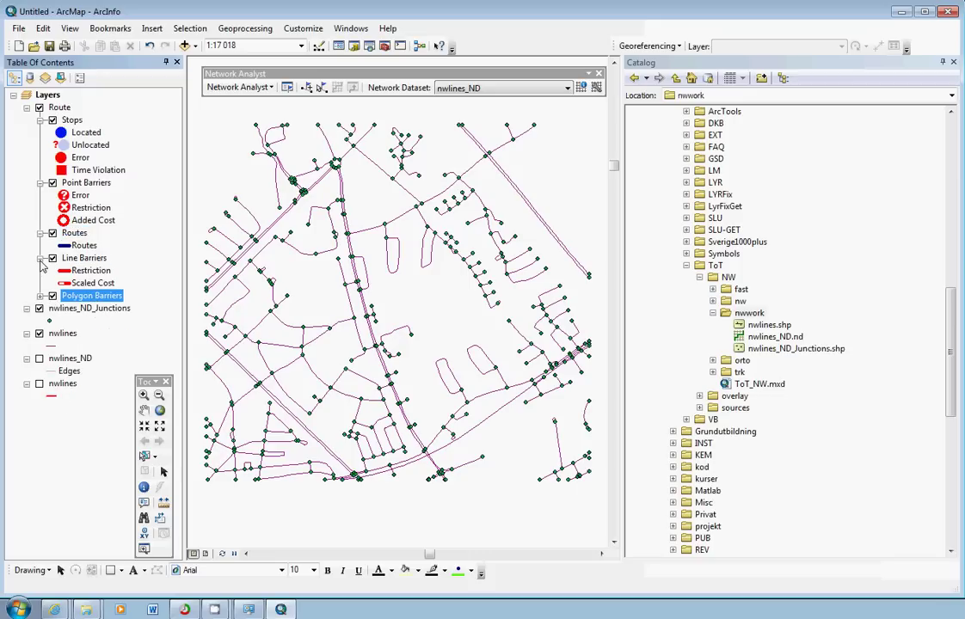
pyautogui.click(40, 258)
pyautogui.click(39, 233)
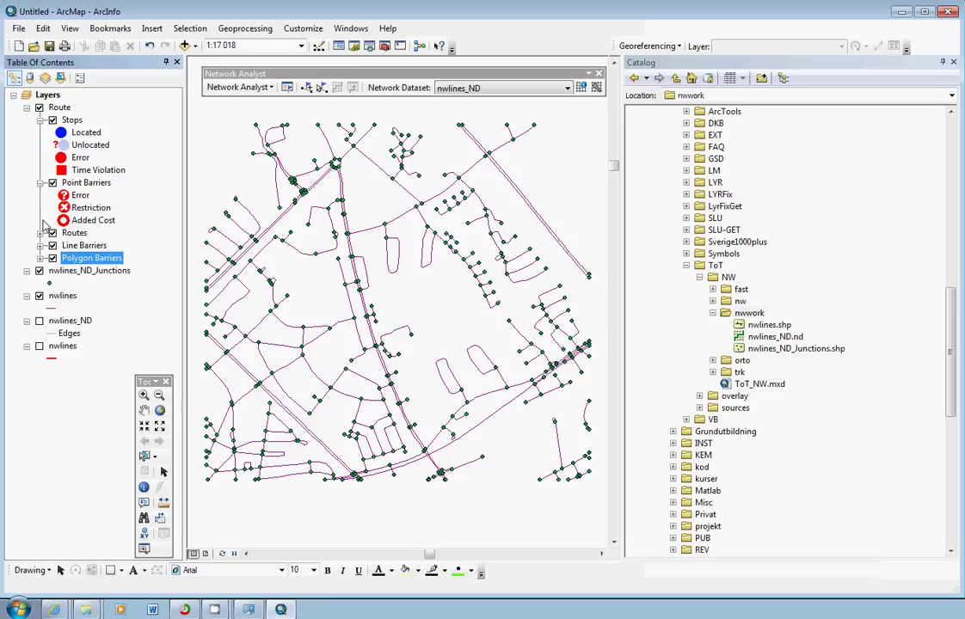
pyautogui.press('Delete')
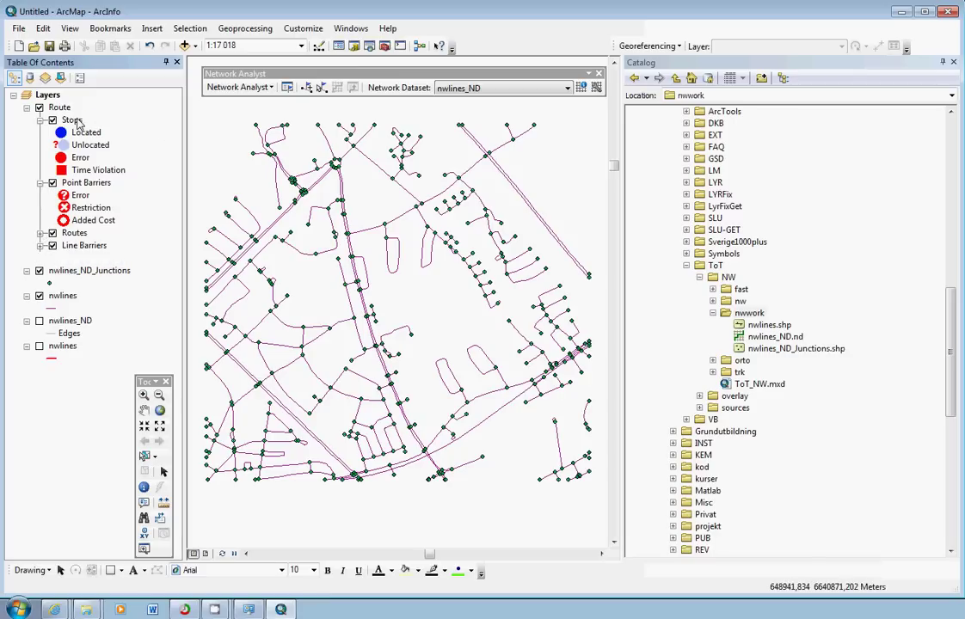
pyautogui.click(75, 122)
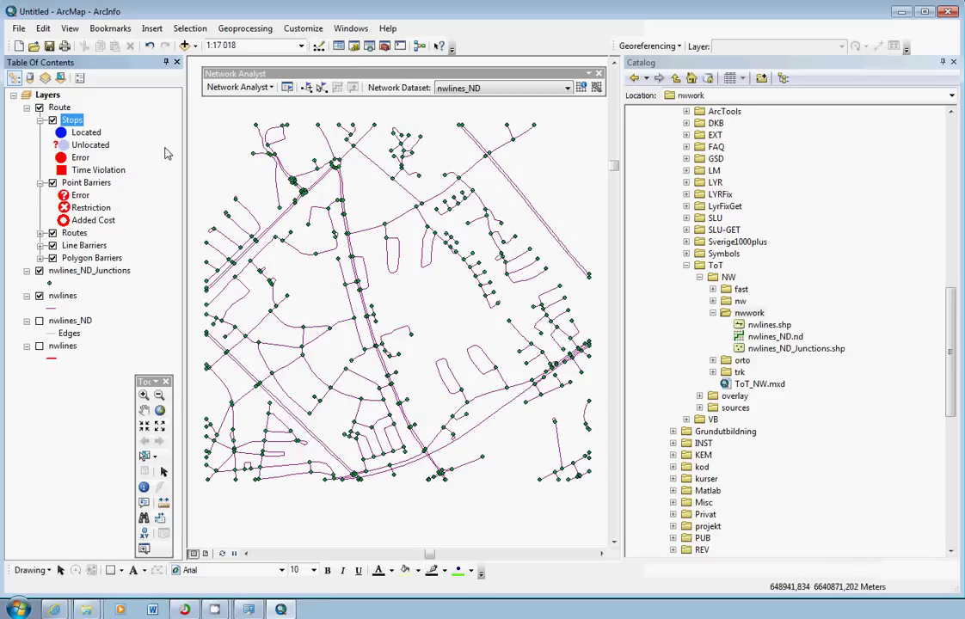
# - Place stops near the southern road and in the north-east, then solve the route
pyautogui.click(308, 89)
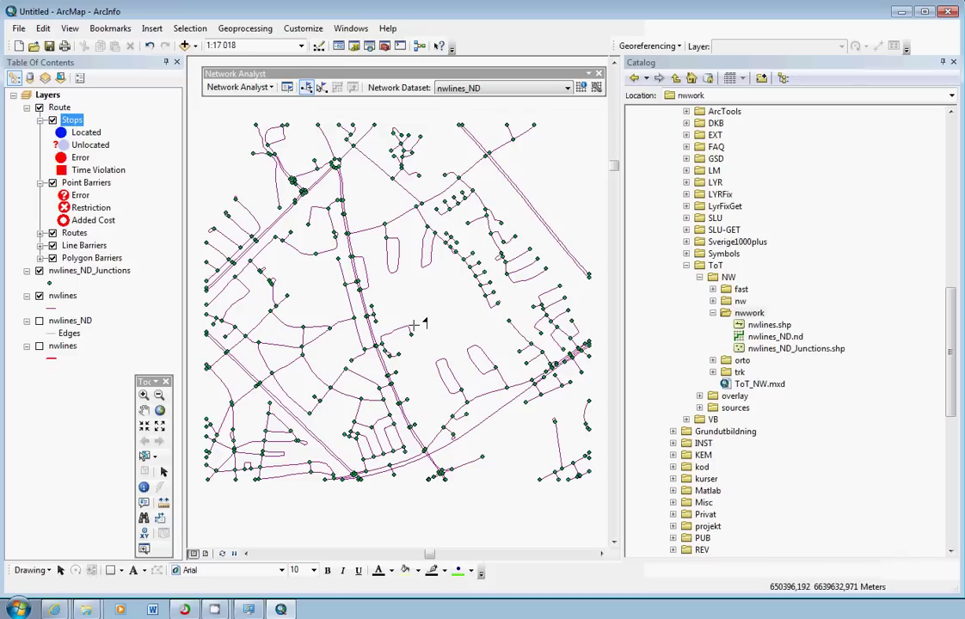
pyautogui.click(394, 441)
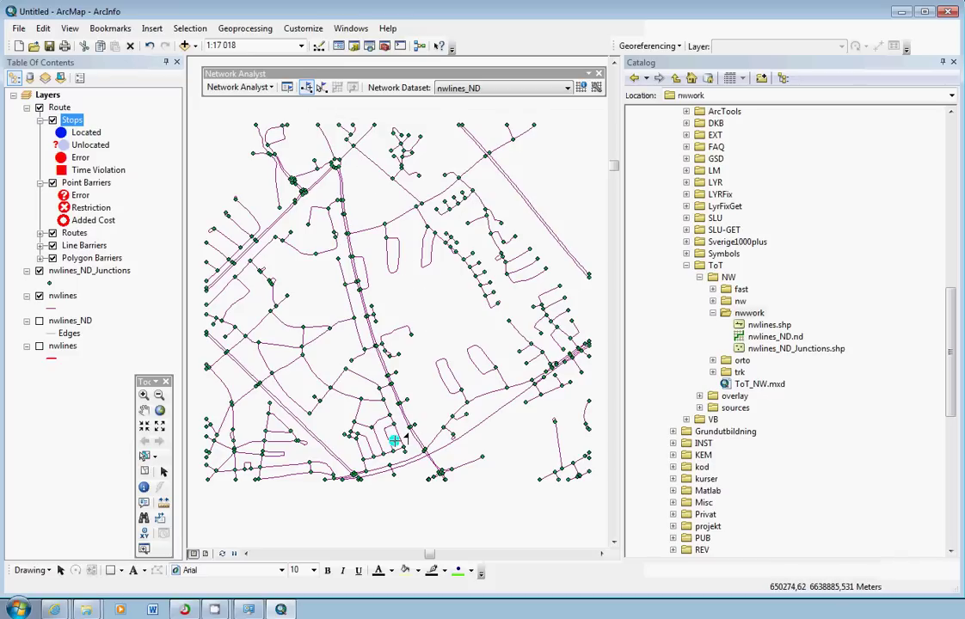
pyautogui.click(549, 273)
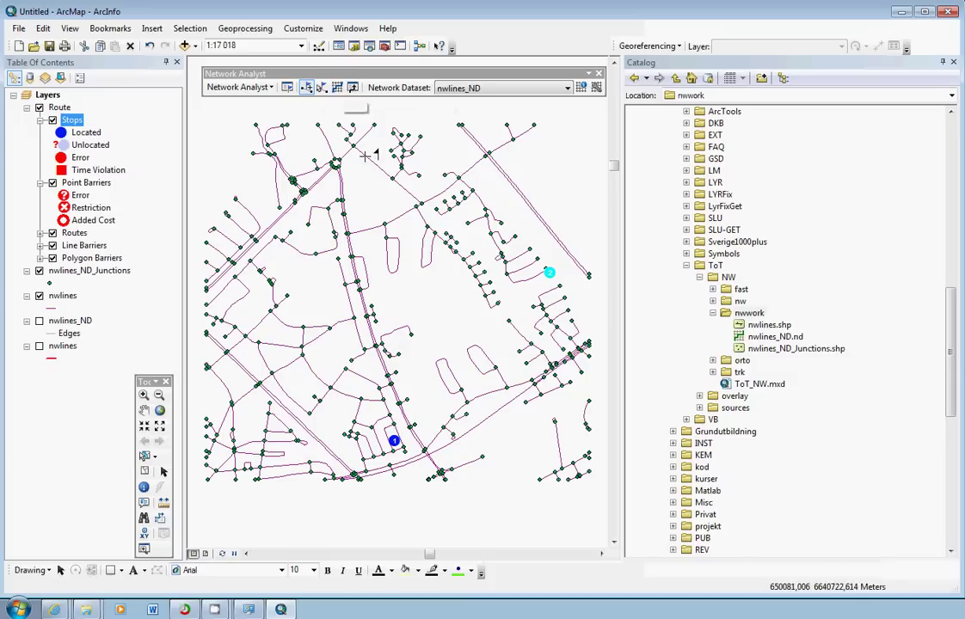
pyautogui.click(338, 89)
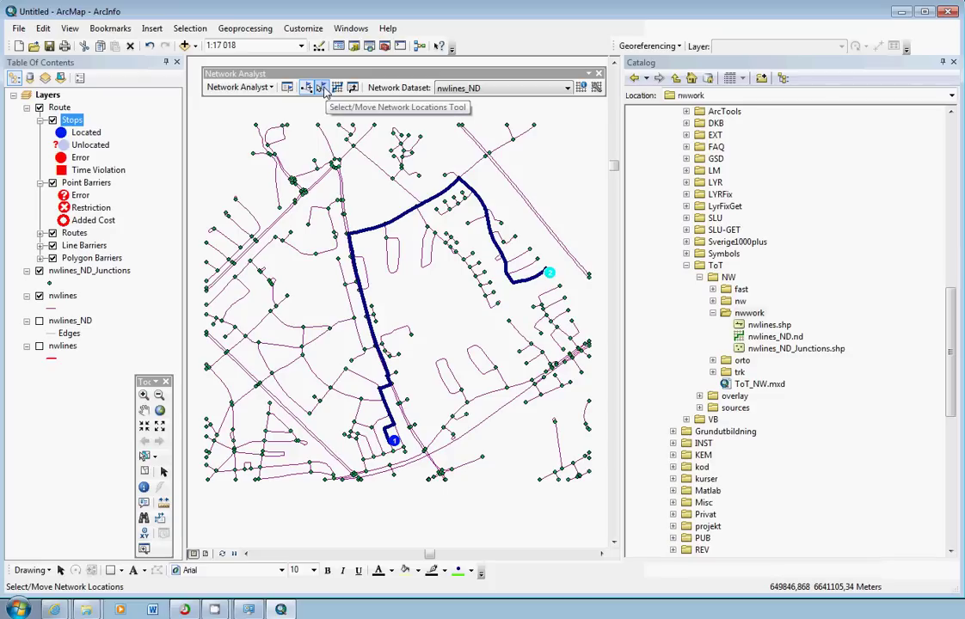
# - Nudge stop 2 slightly down and right, then re-solve the route
pyautogui.click(325, 91)
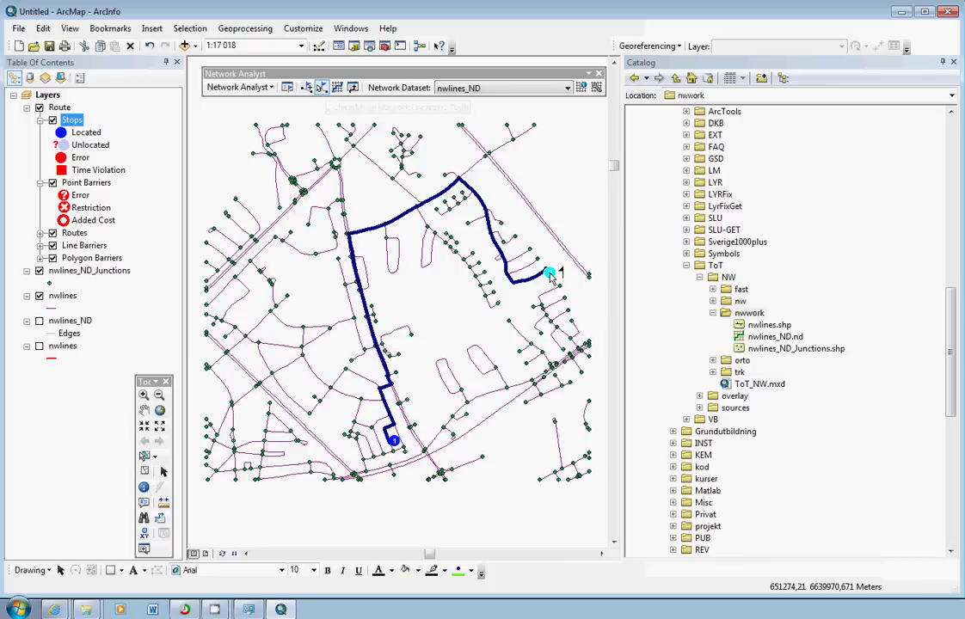
pyautogui.click(550, 275)
pyautogui.moveTo(552, 274); pyautogui.dragTo(557, 282)
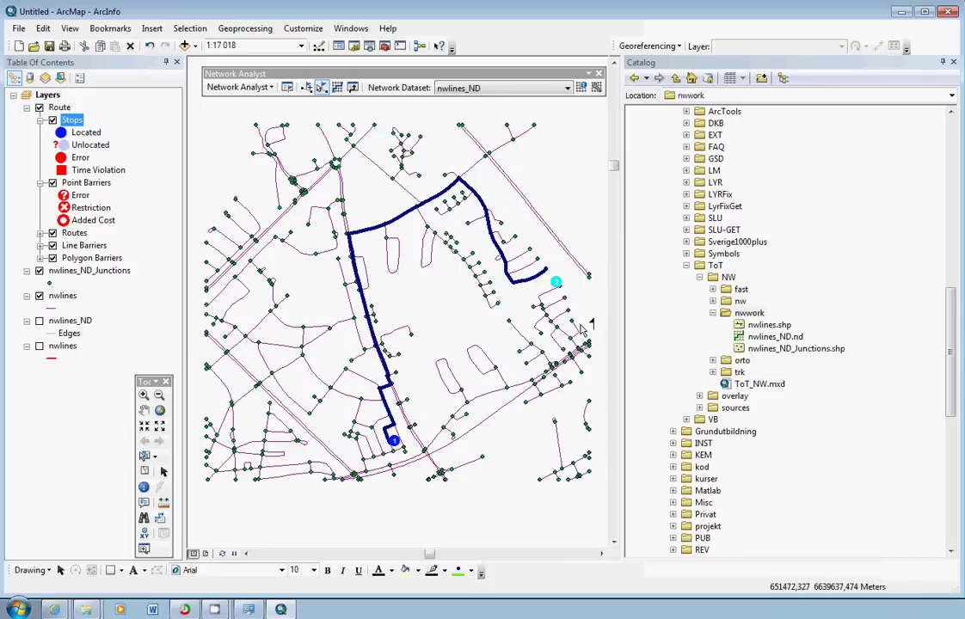
pyautogui.click(338, 88)
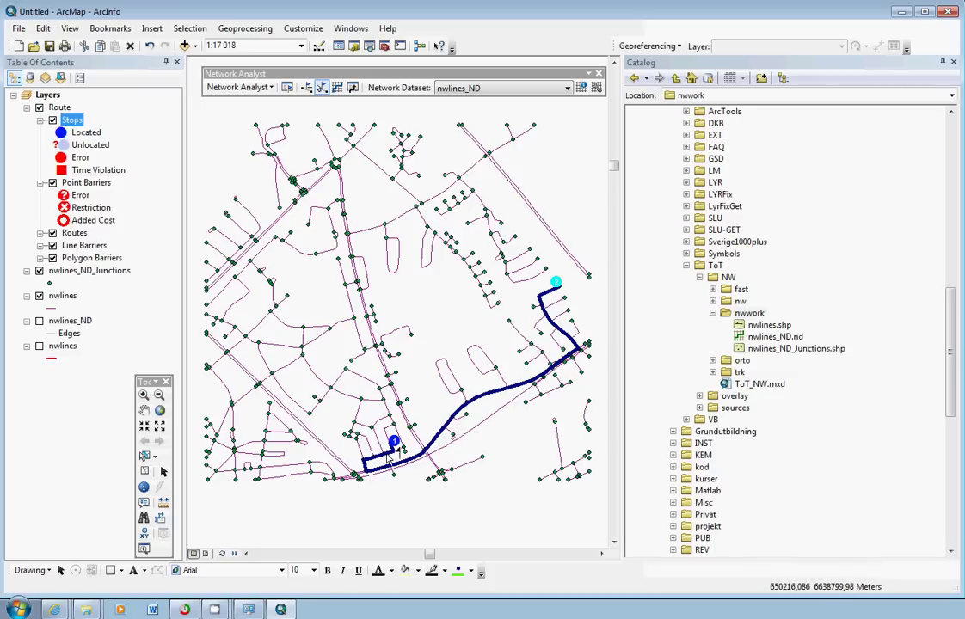
# - Drag stop 2 up and to the left, then re-solve the route
pyautogui.scroll(1, 565, 291)
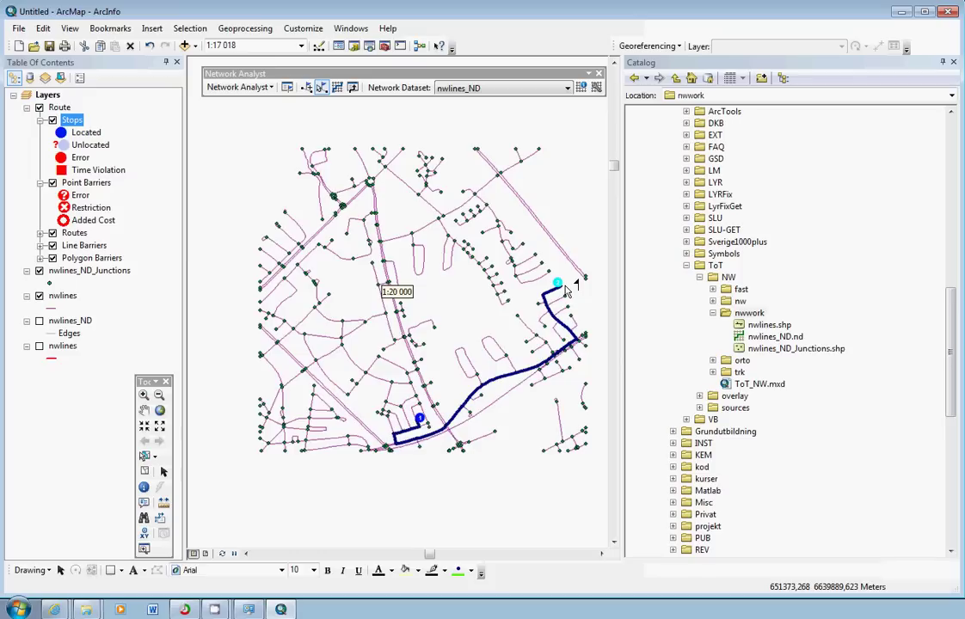
pyautogui.scroll(-4, 565, 291)
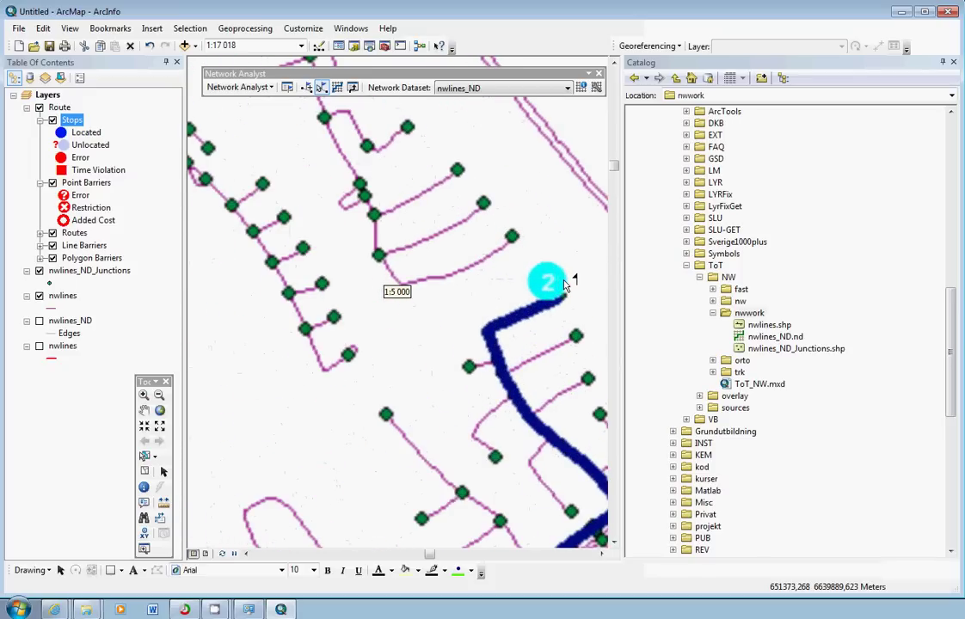
pyautogui.click(322, 90)
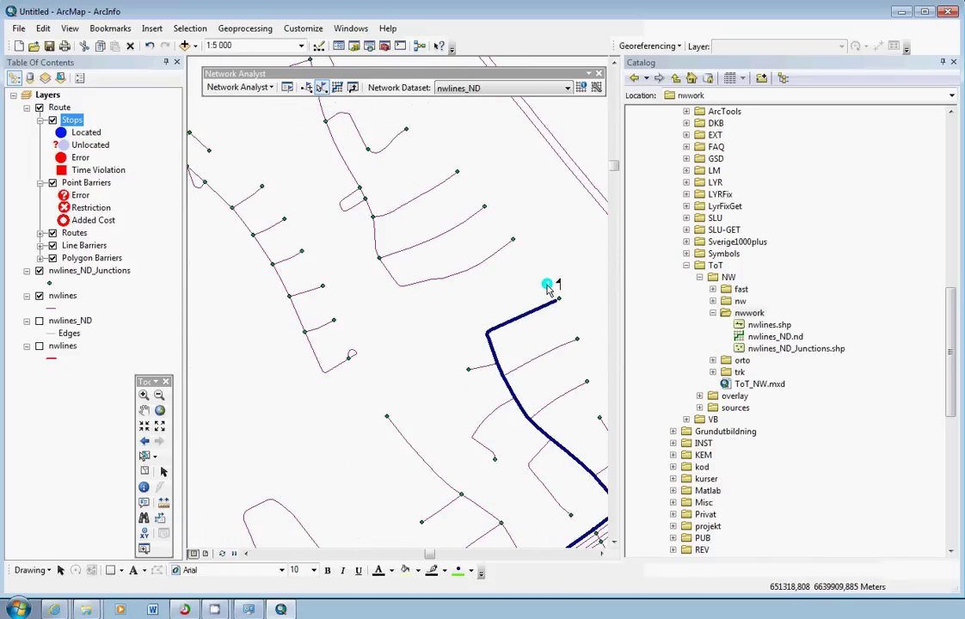
pyautogui.moveTo(548, 287); pyautogui.dragTo(525, 263)
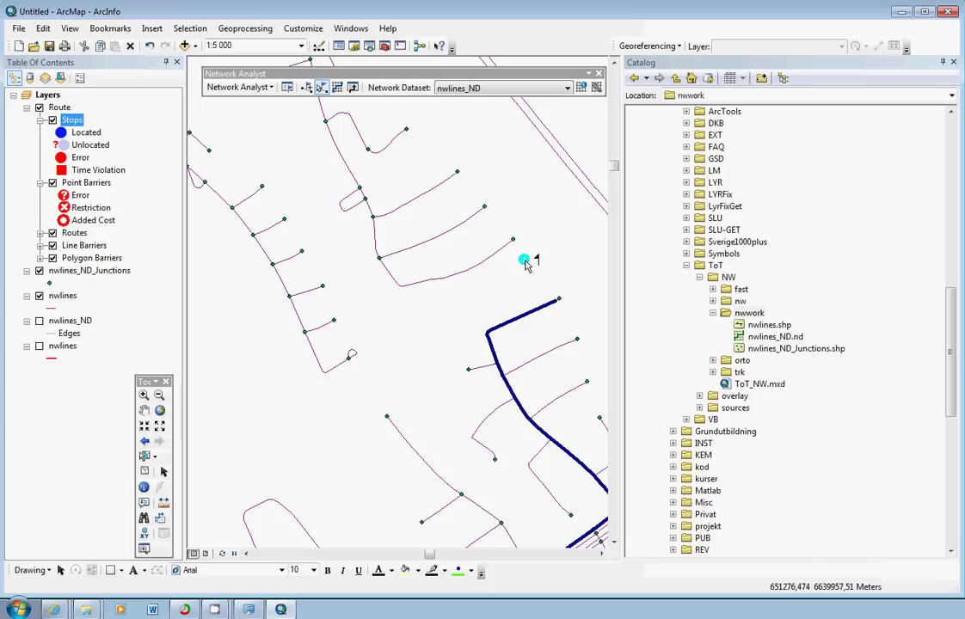
pyautogui.click(338, 92)
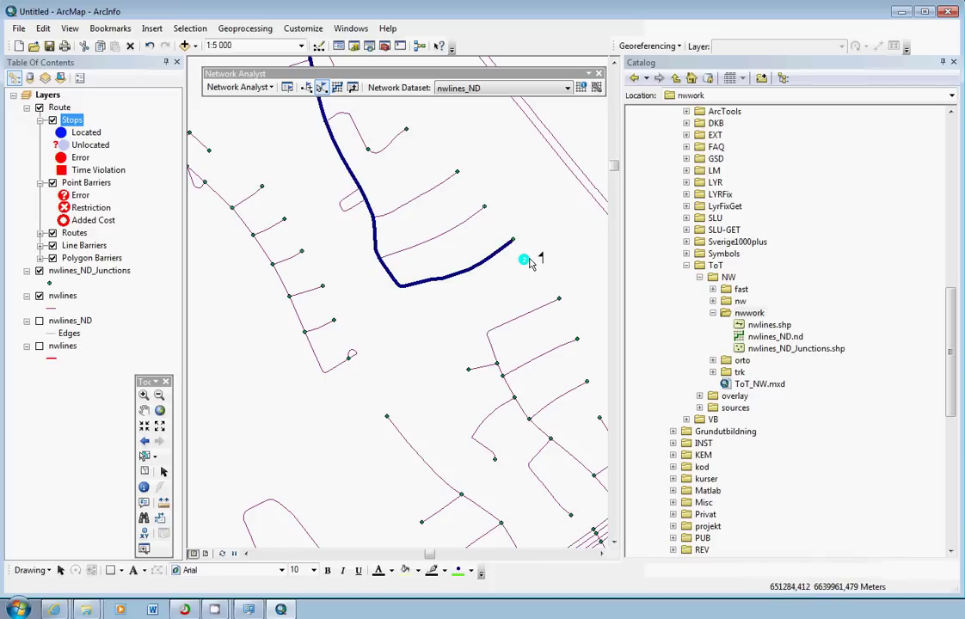
# - Move stop 2 down and left, re-solve, and pan to centre the route
pyautogui.moveTo(524, 260); pyautogui.dragTo(387, 363)
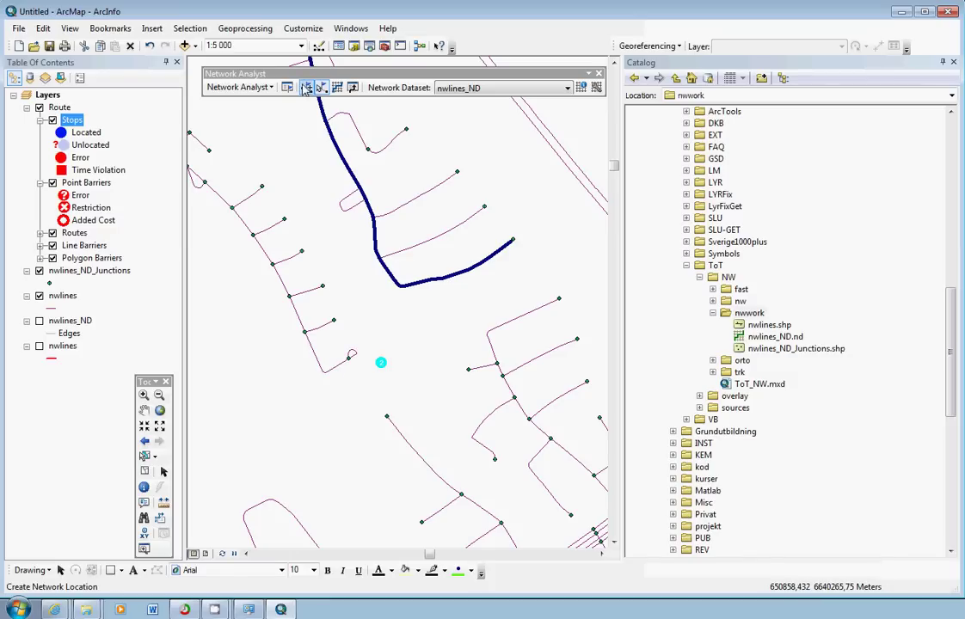
pyautogui.click(319, 88)
pyautogui.scroll(1, 423, 286)
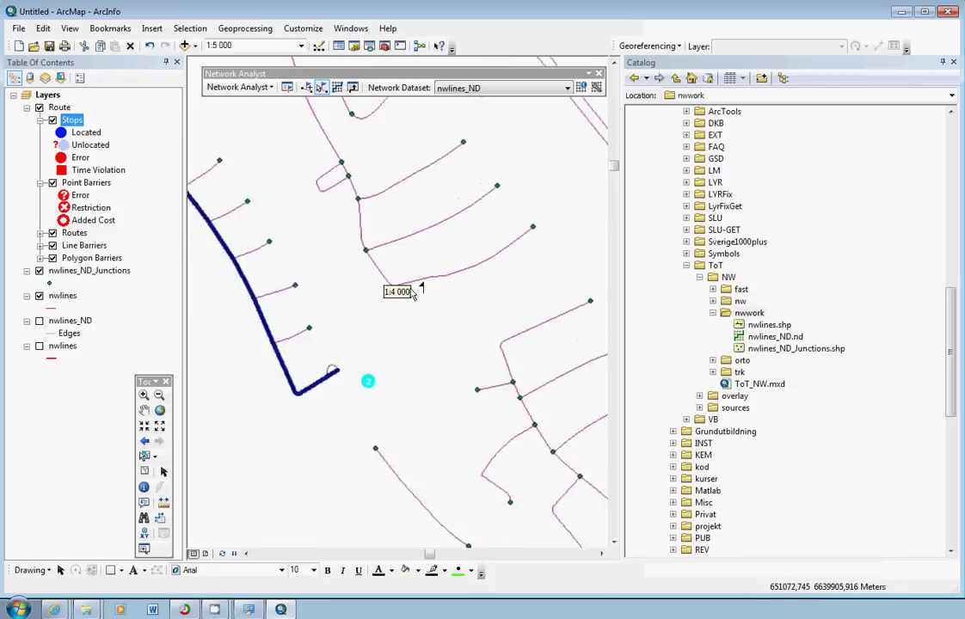
pyautogui.scroll(-8, 414, 293)
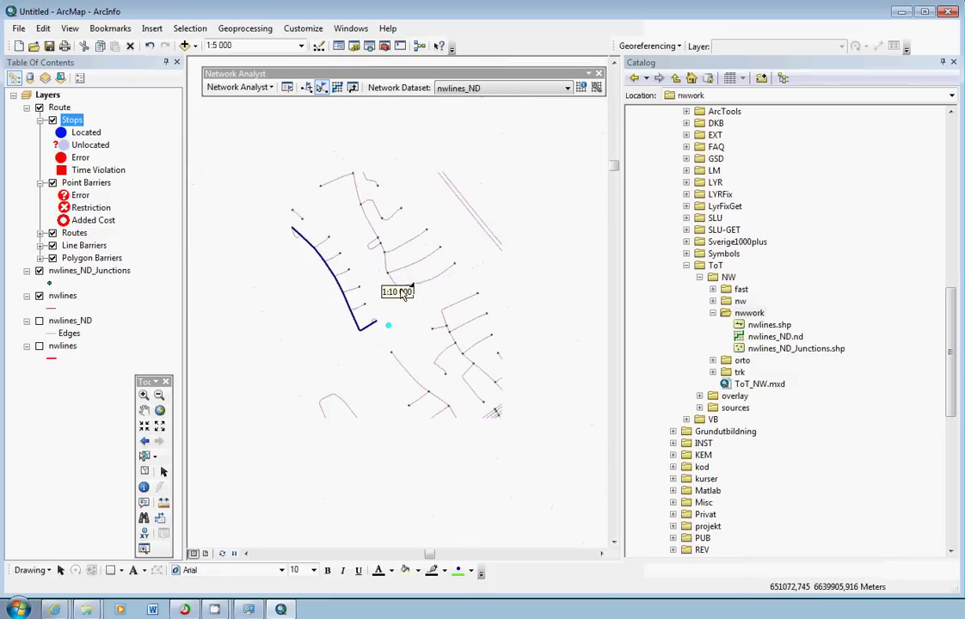
pyautogui.click(144, 410)
pyautogui.moveTo(302, 398); pyautogui.dragTo(379, 395)
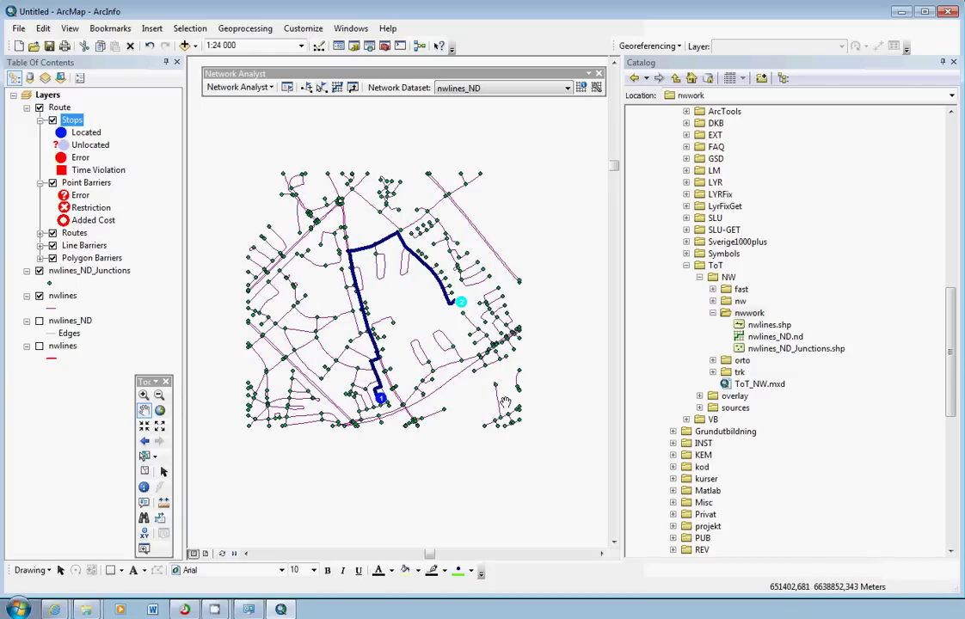